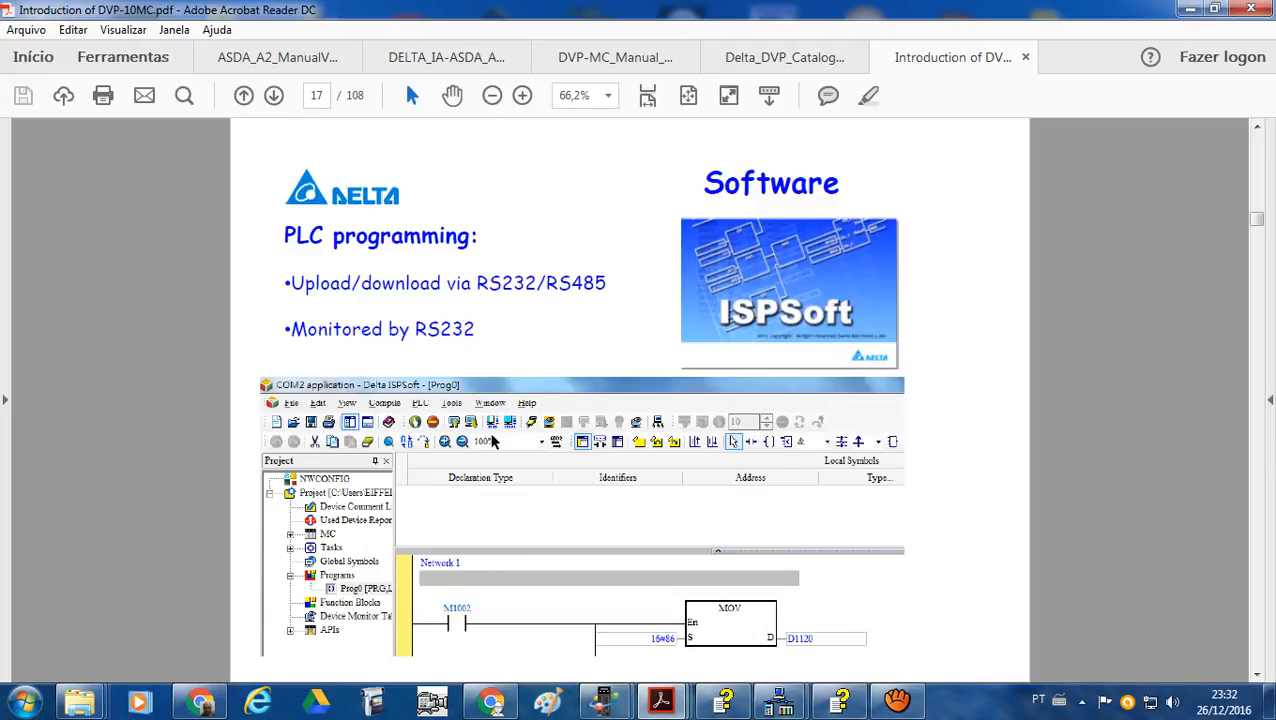
- Turn to page 18 of the DVP-10MC introduction and examine the Single-Axis library in the open TesteAPI project in CANopen Builder
click(274, 95)
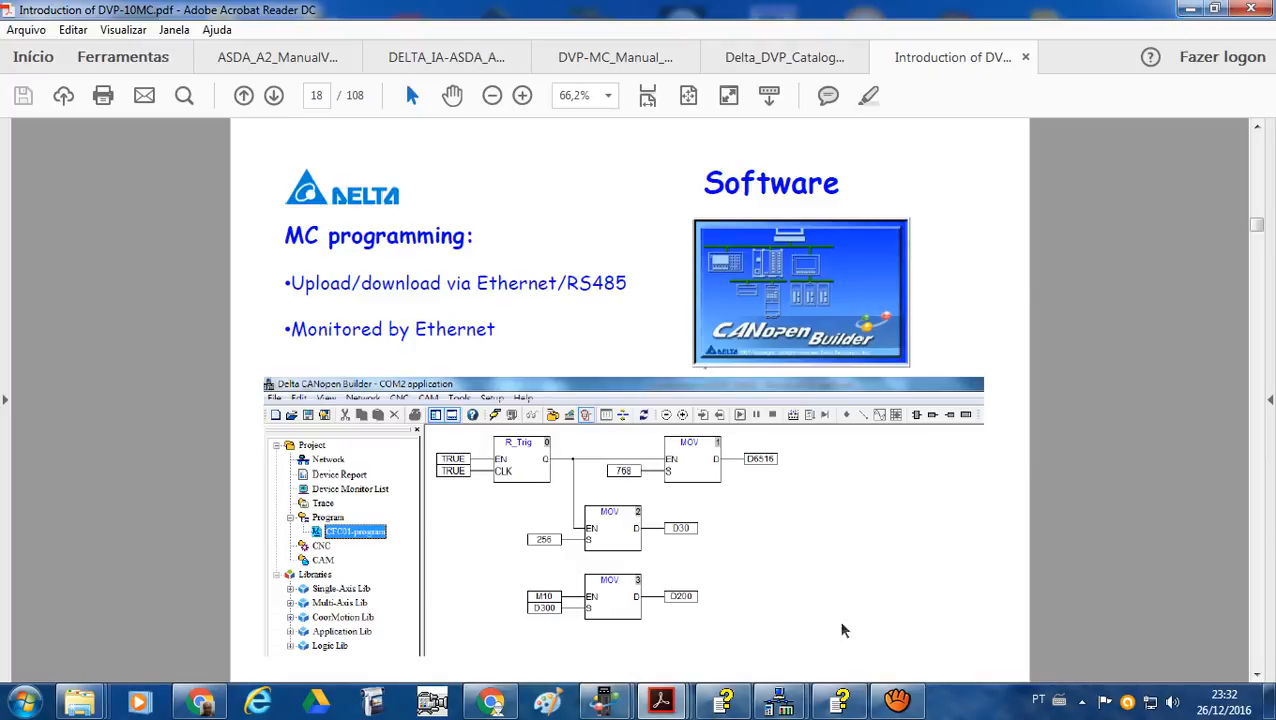
mouse_move(779, 702)
click(731, 637)
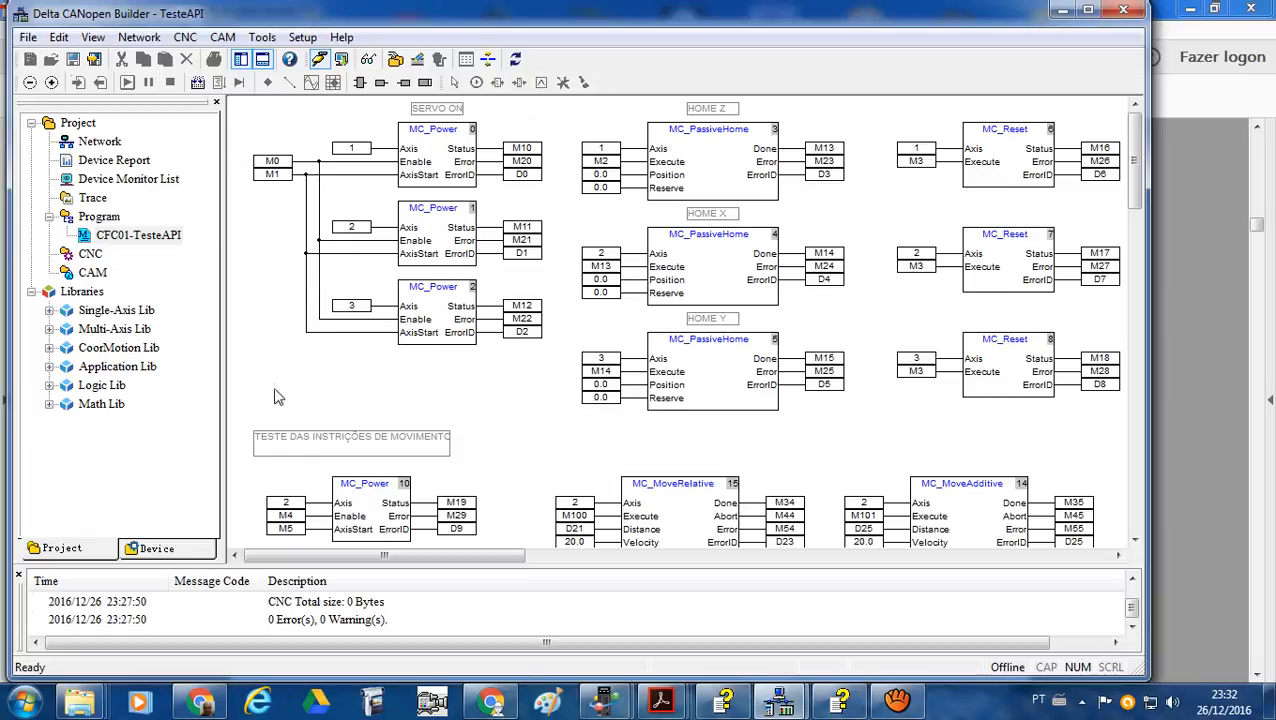
click(49, 310)
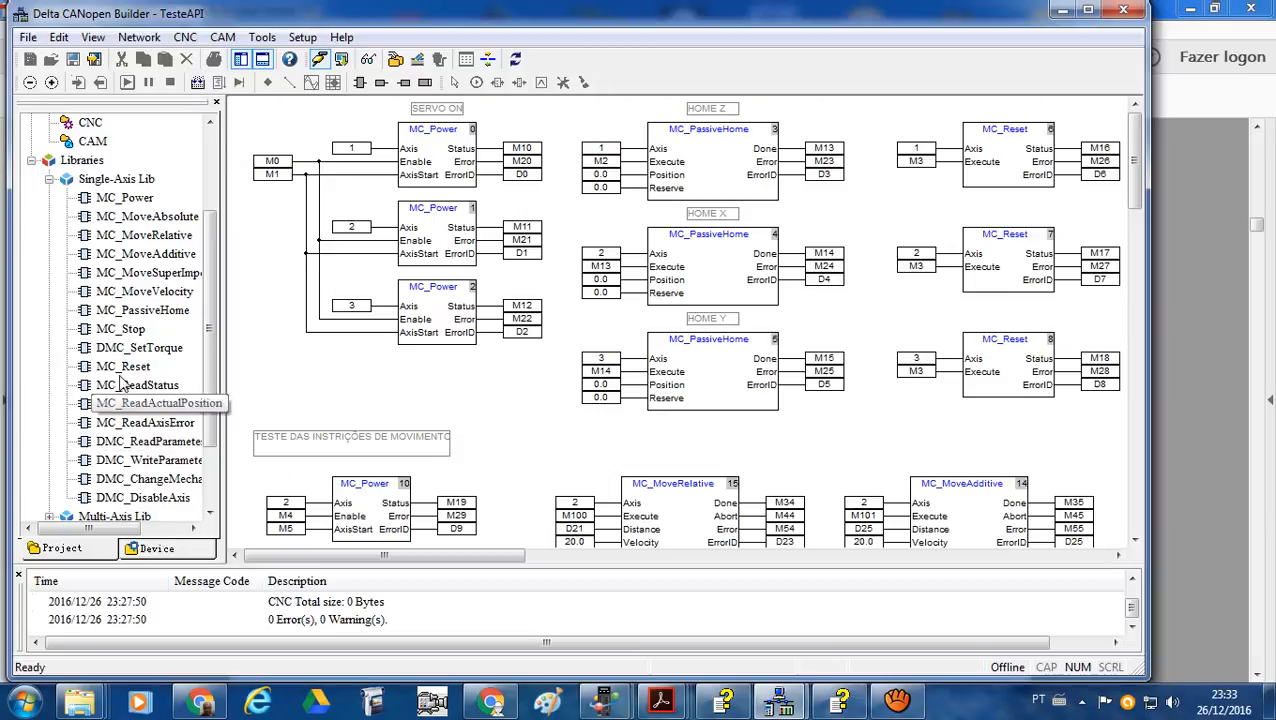
click(1062, 12)
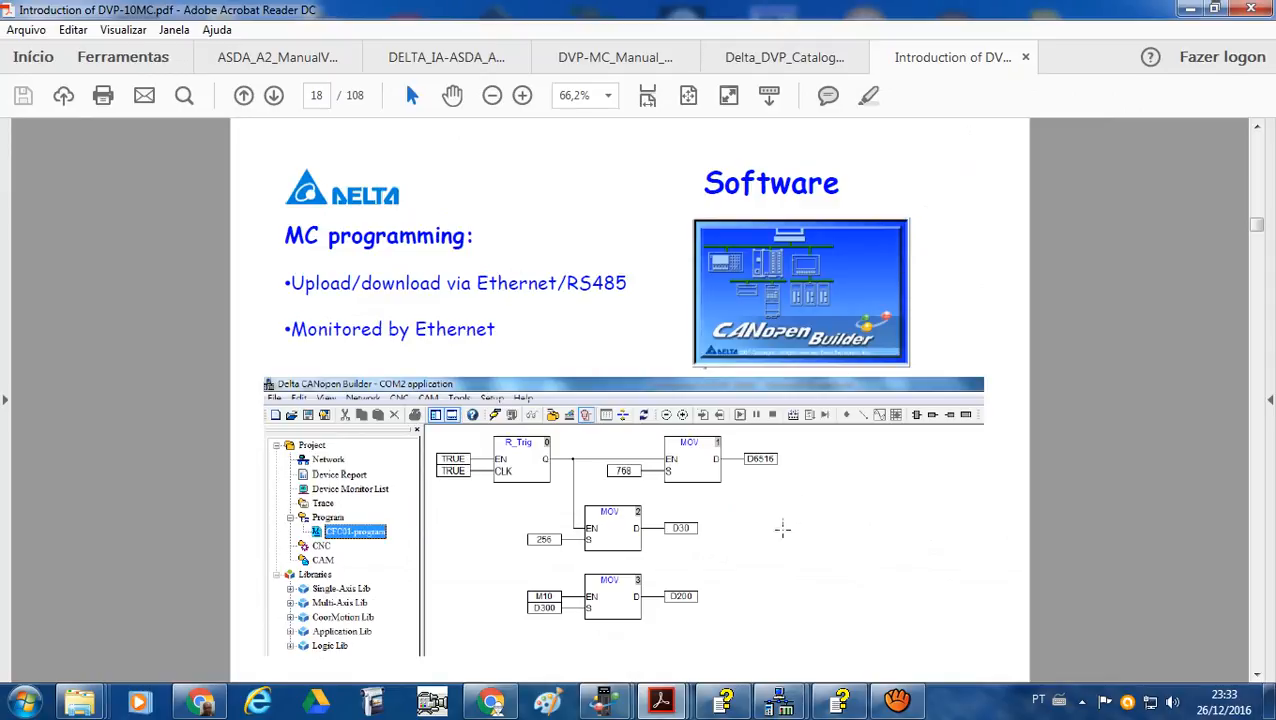
- Switch to Delta's Download Center in the browser and search PLC - Programmable Logic Controllers for Software and Application Note files
mouse_move(470, 705)
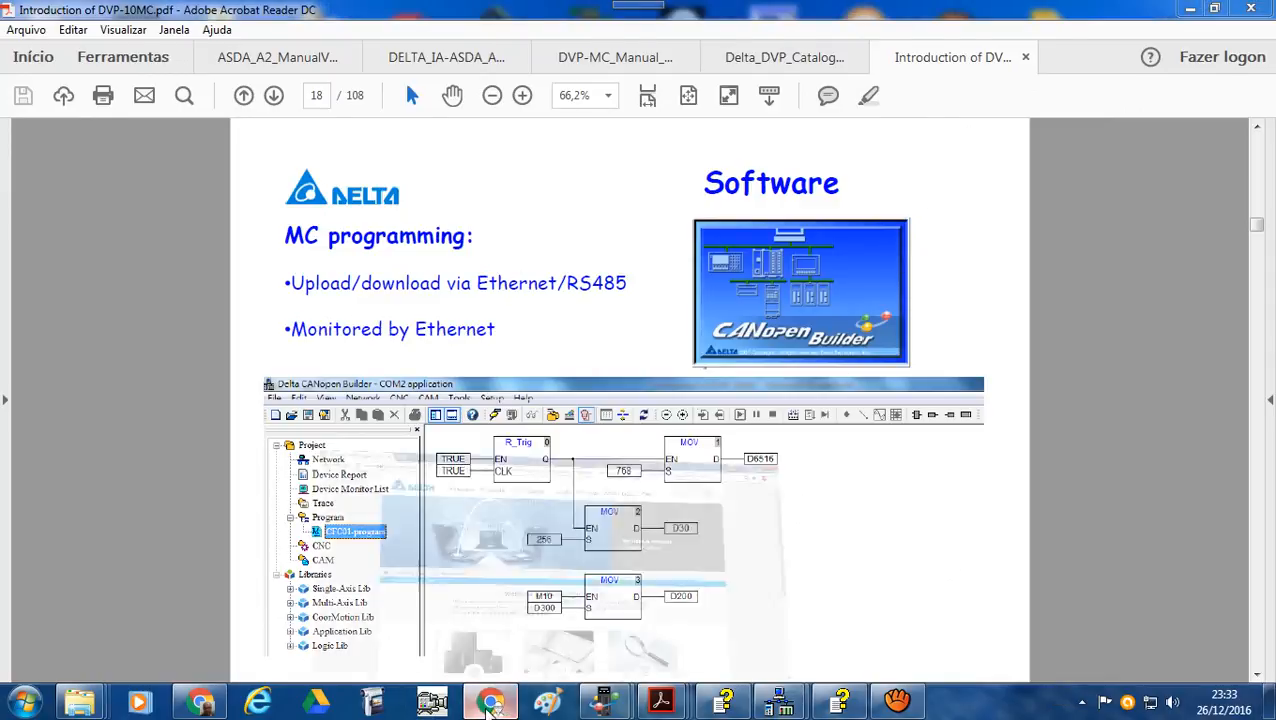
click(473, 650)
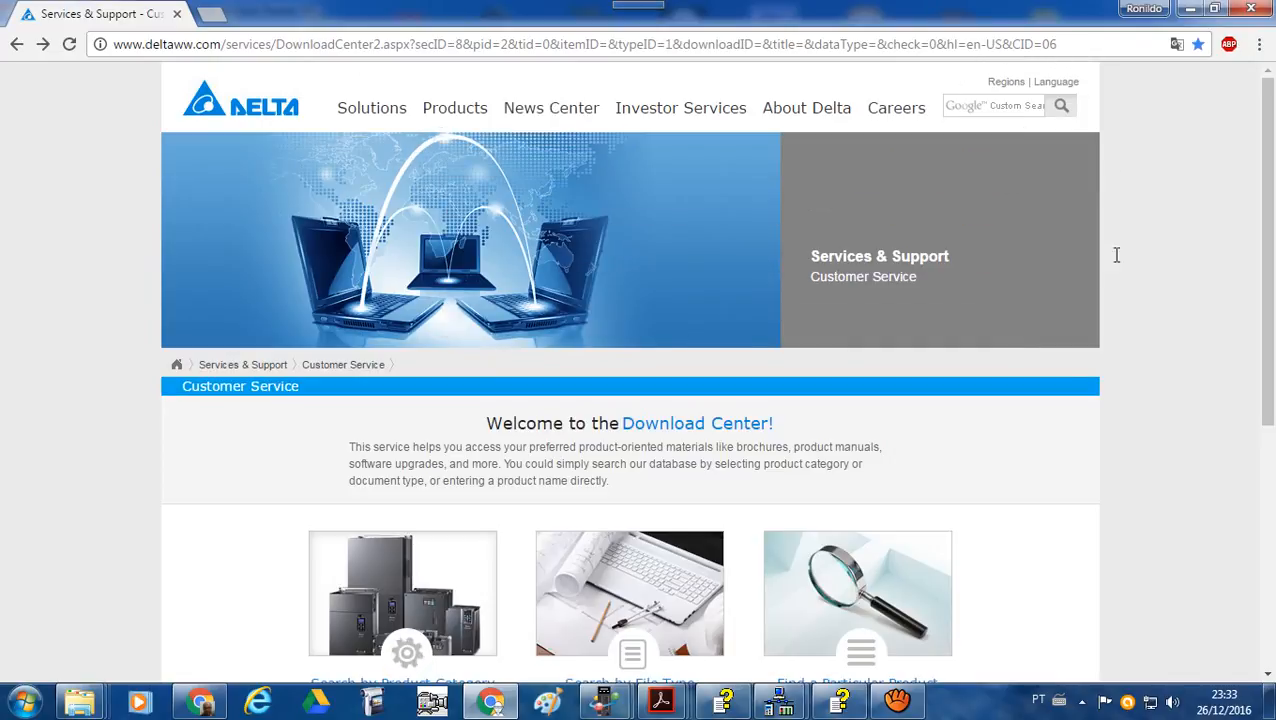
scroll(849, 524, down, 4)
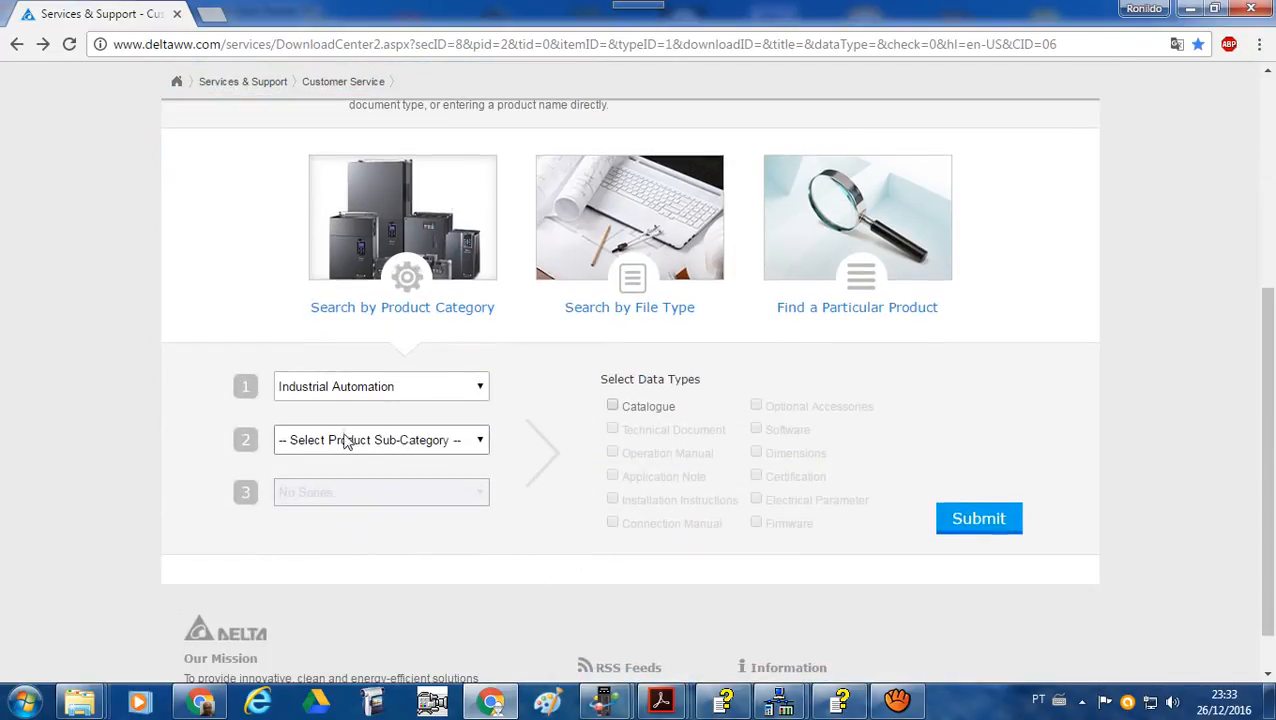
click(476, 443)
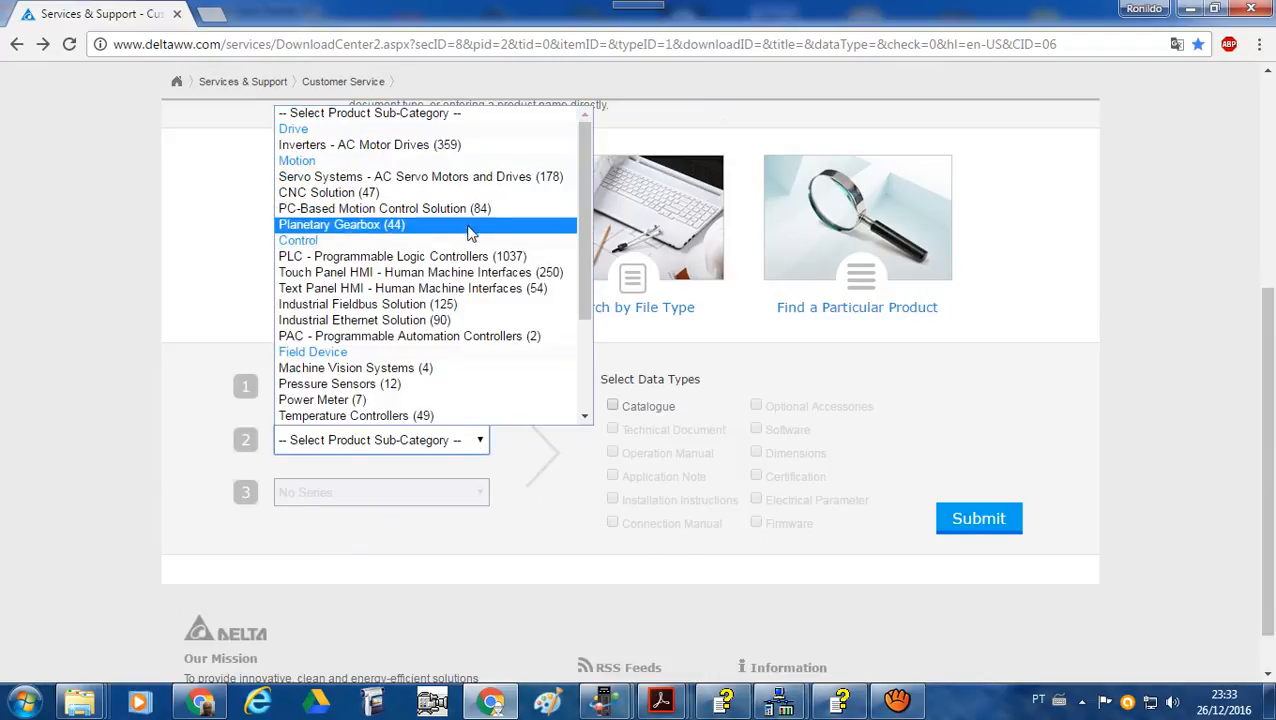
click(565, 256)
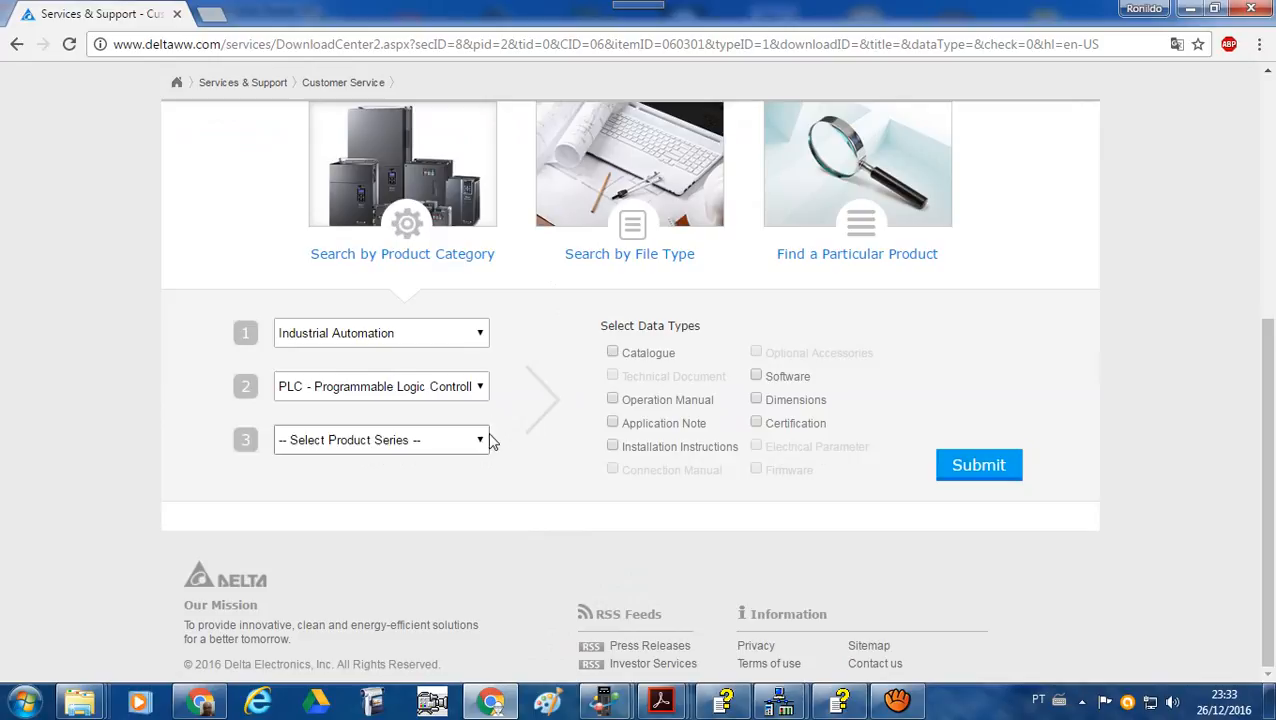
click(757, 376)
click(613, 422)
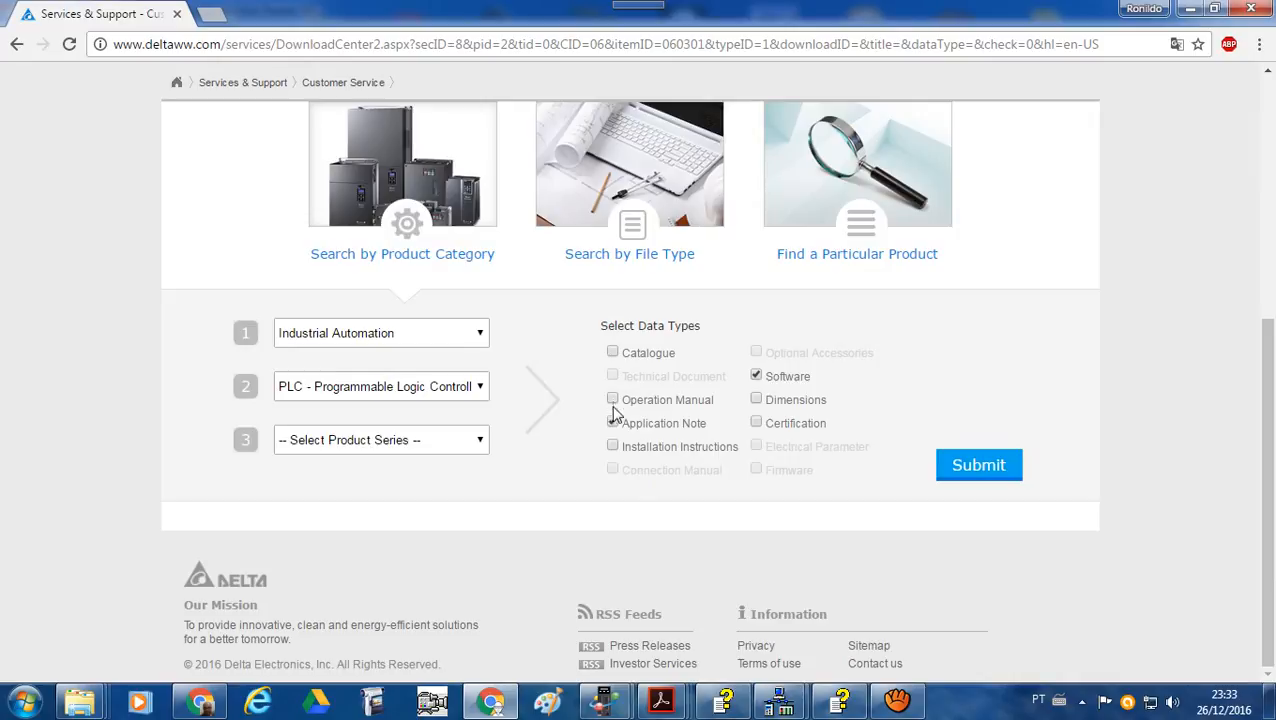
click(966, 465)
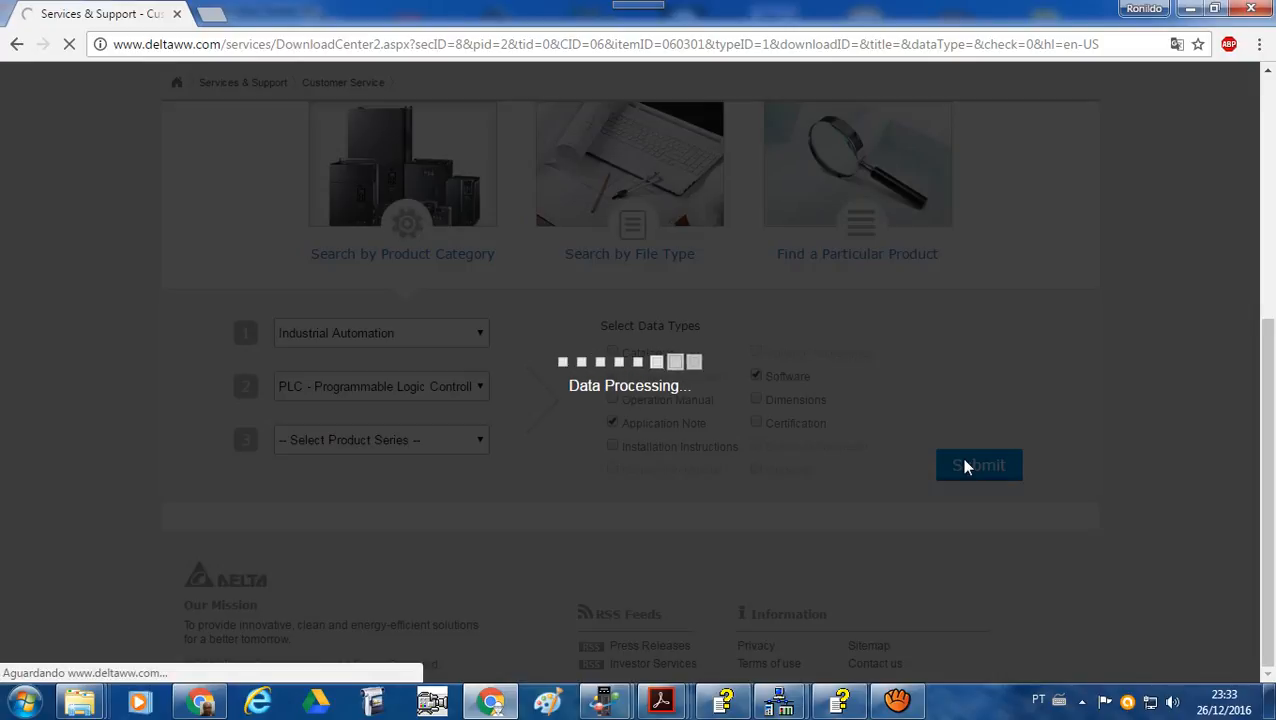
- Examine the AH Series PLC software list, covering the PLC programming, motion control programming and network tools
scroll(547, 495, down, 8)
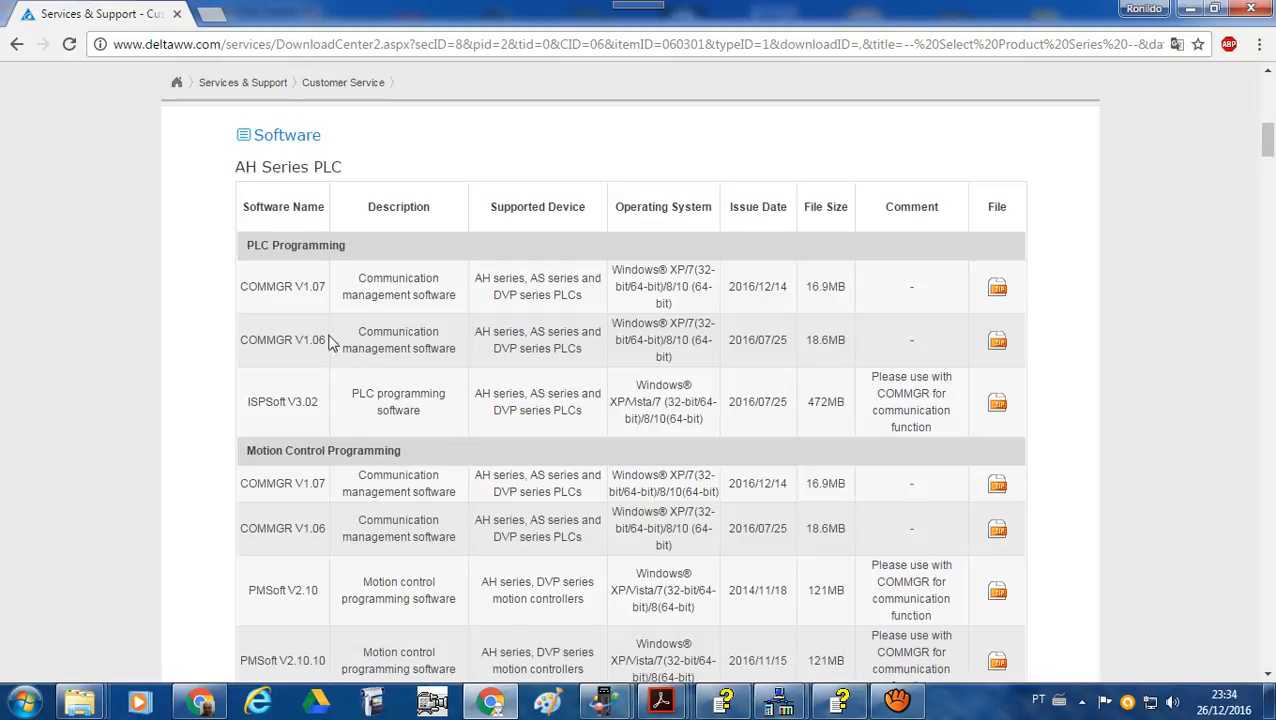
scroll(330, 345, down, 4)
scroll(340, 350, down, 1)
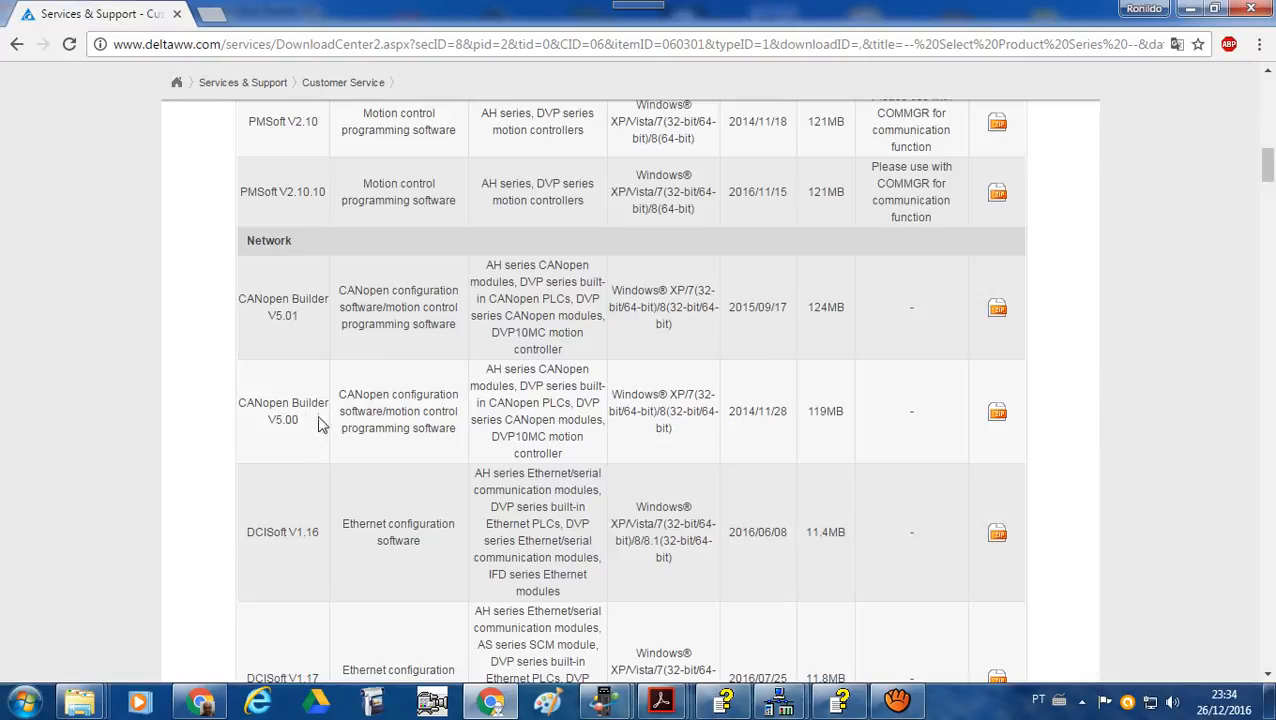
scroll(465, 424, down, 4)
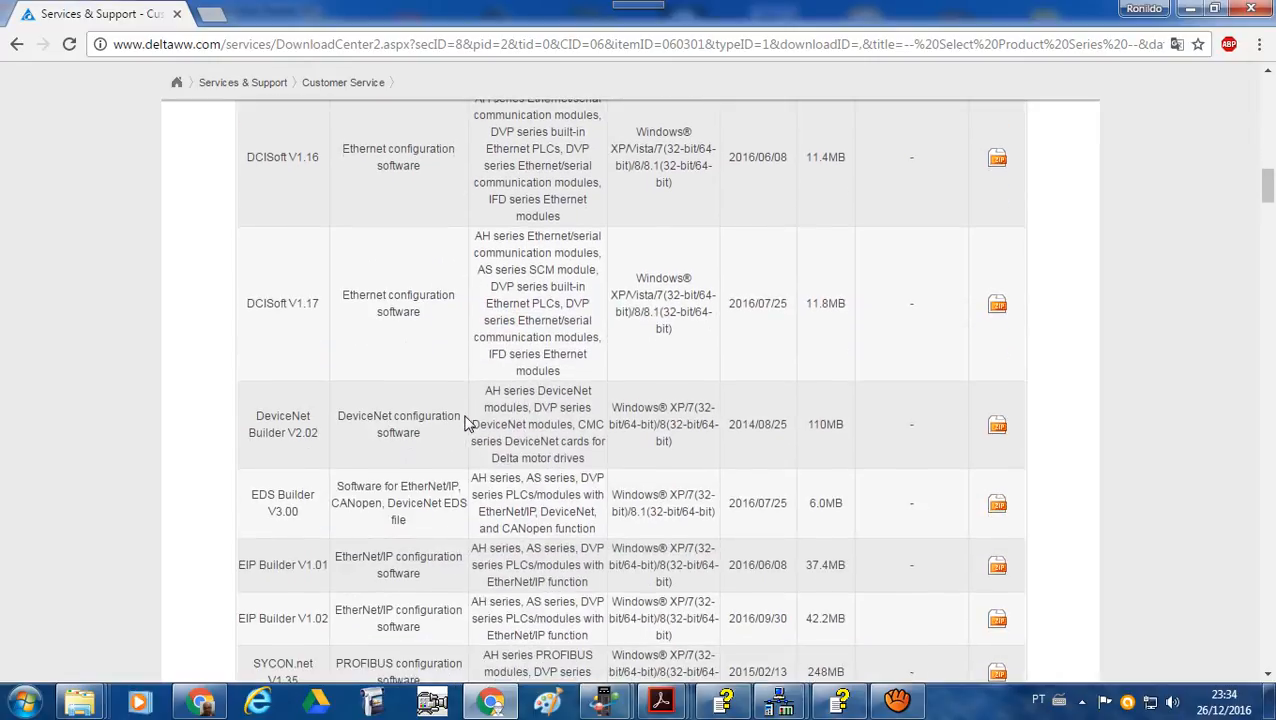
scroll(465, 424, down, 2)
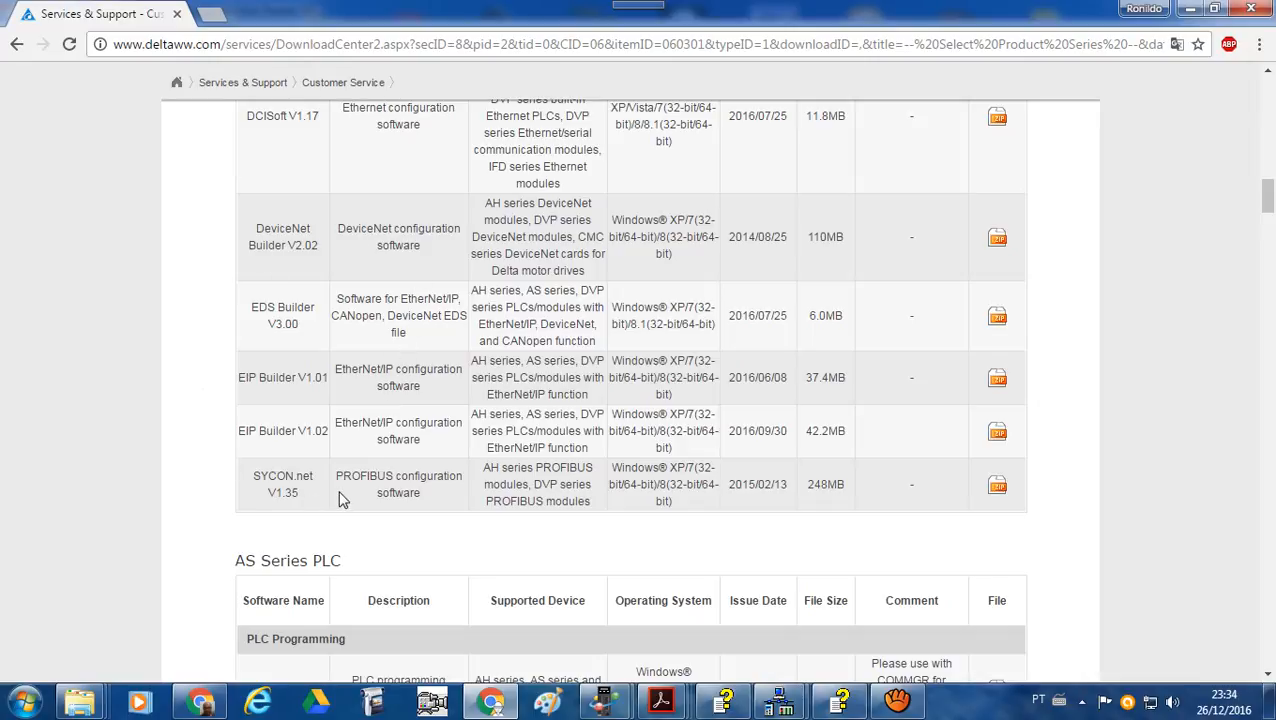
scroll(339, 500, up, 3)
scroll(341, 491, up, 4)
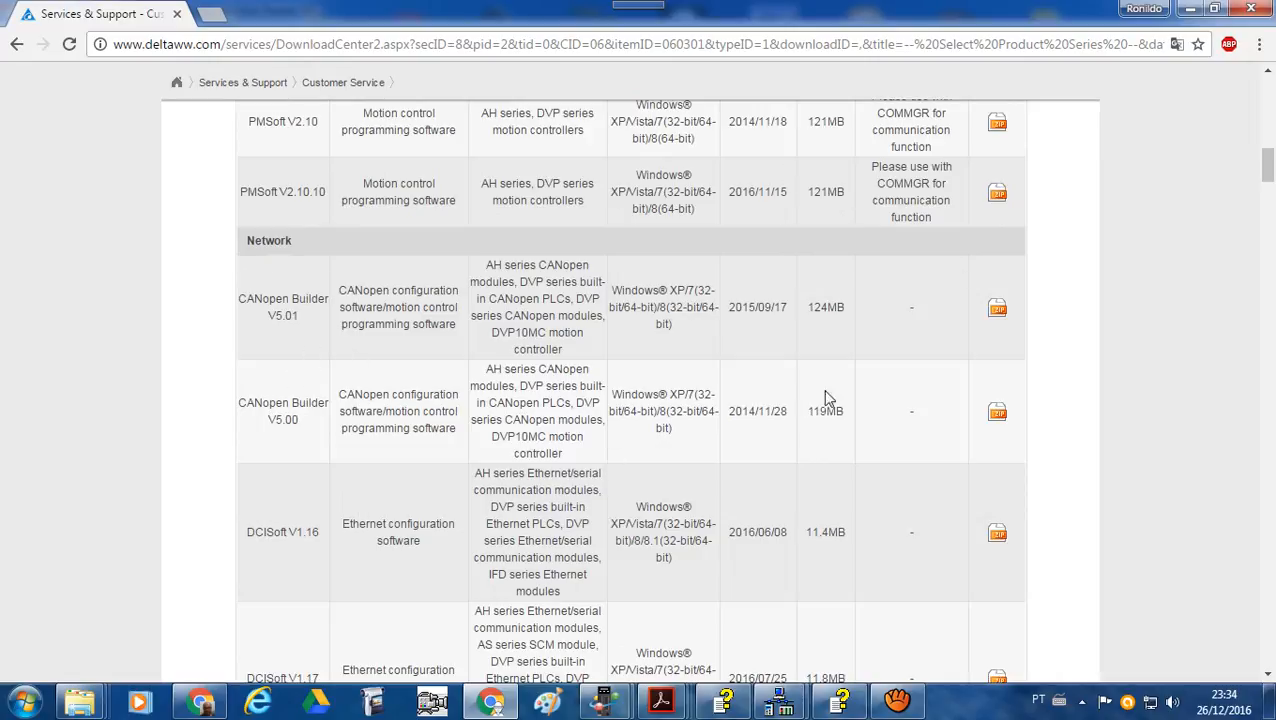
scroll(775, 470, up, 9)
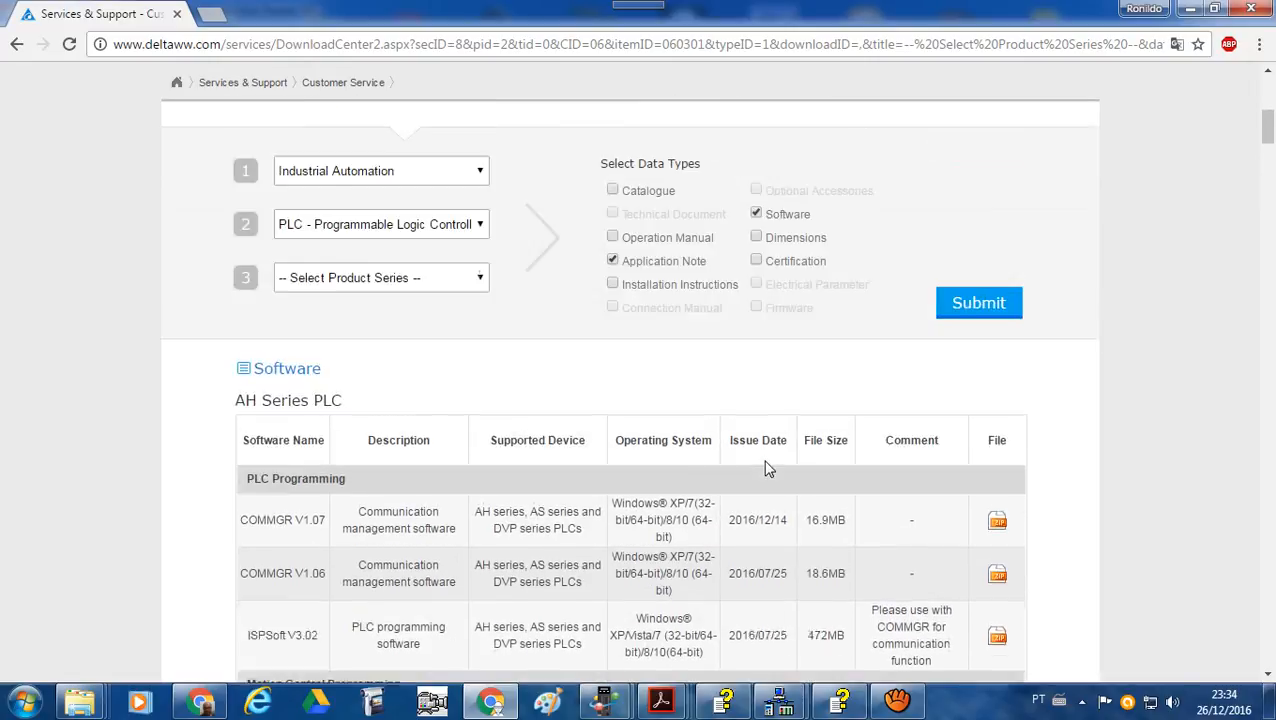
scroll(768, 469, up, 1)
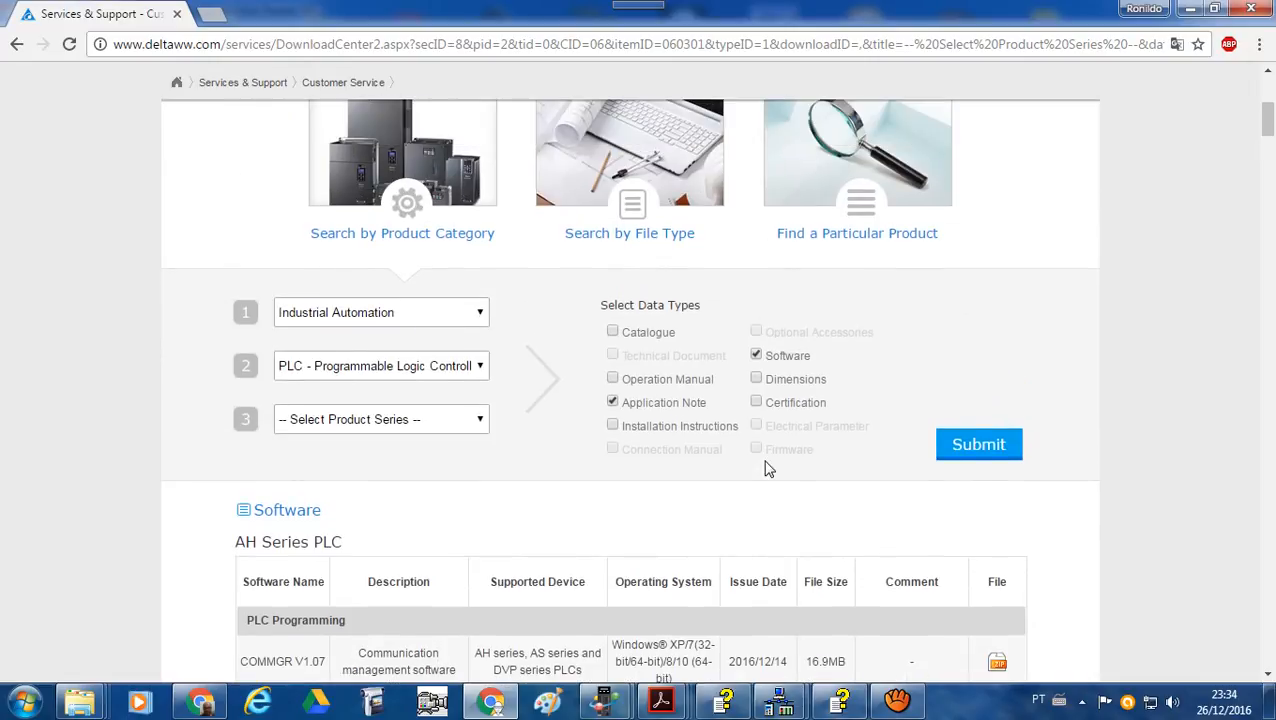
- Minimize the open windows, launch CANopen Builder 5.00 from the desktop and bring its Untitled project forward
click(1189, 9)
click(1189, 9)
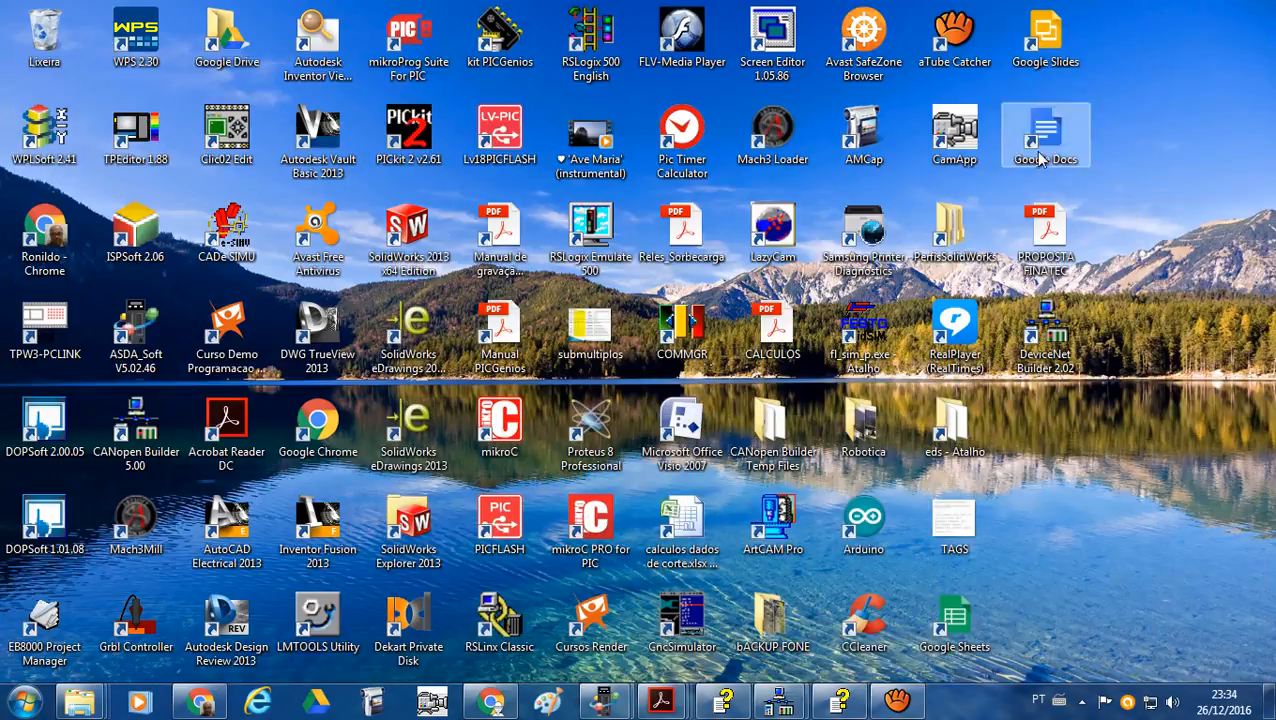
double_click(133, 452)
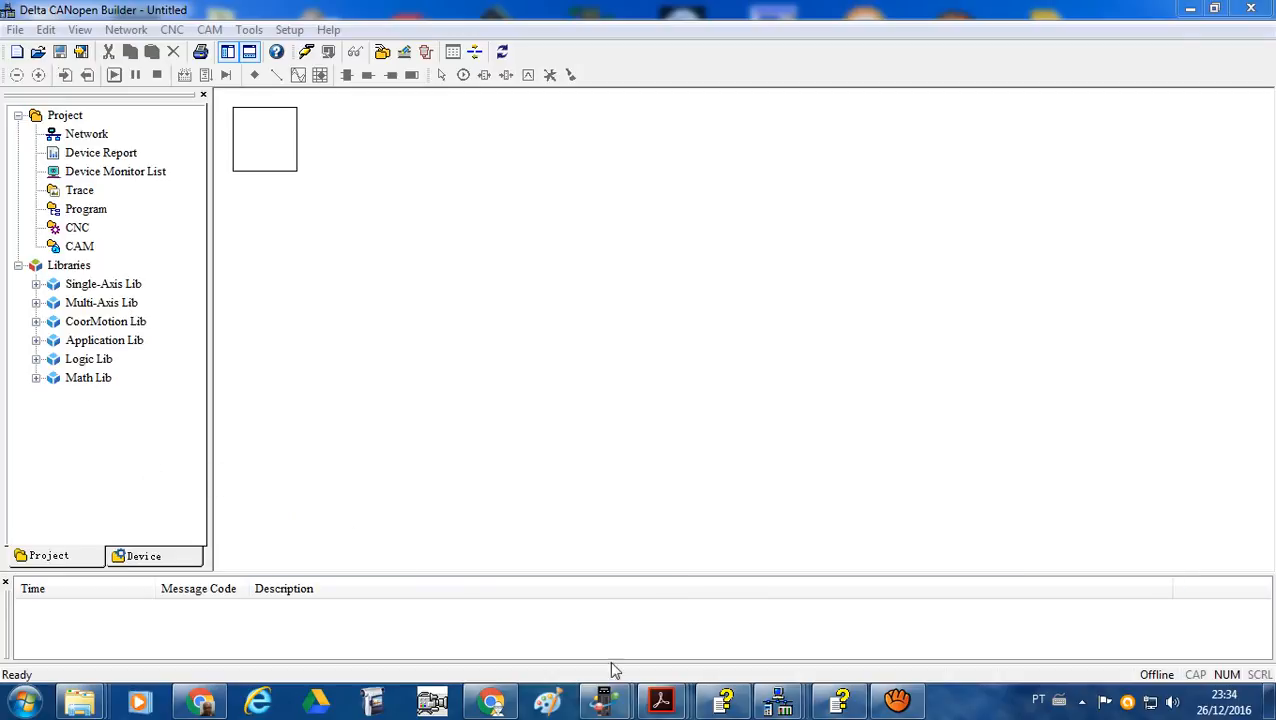
mouse_move(793, 708)
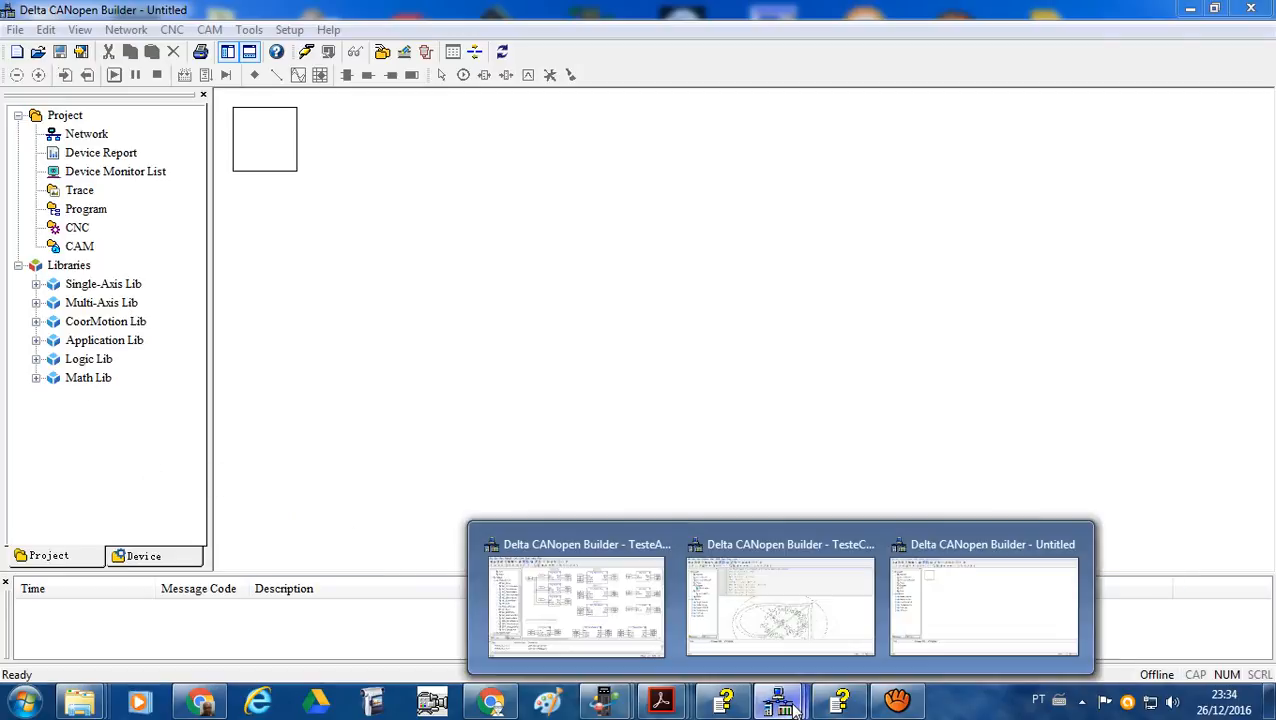
click(964, 609)
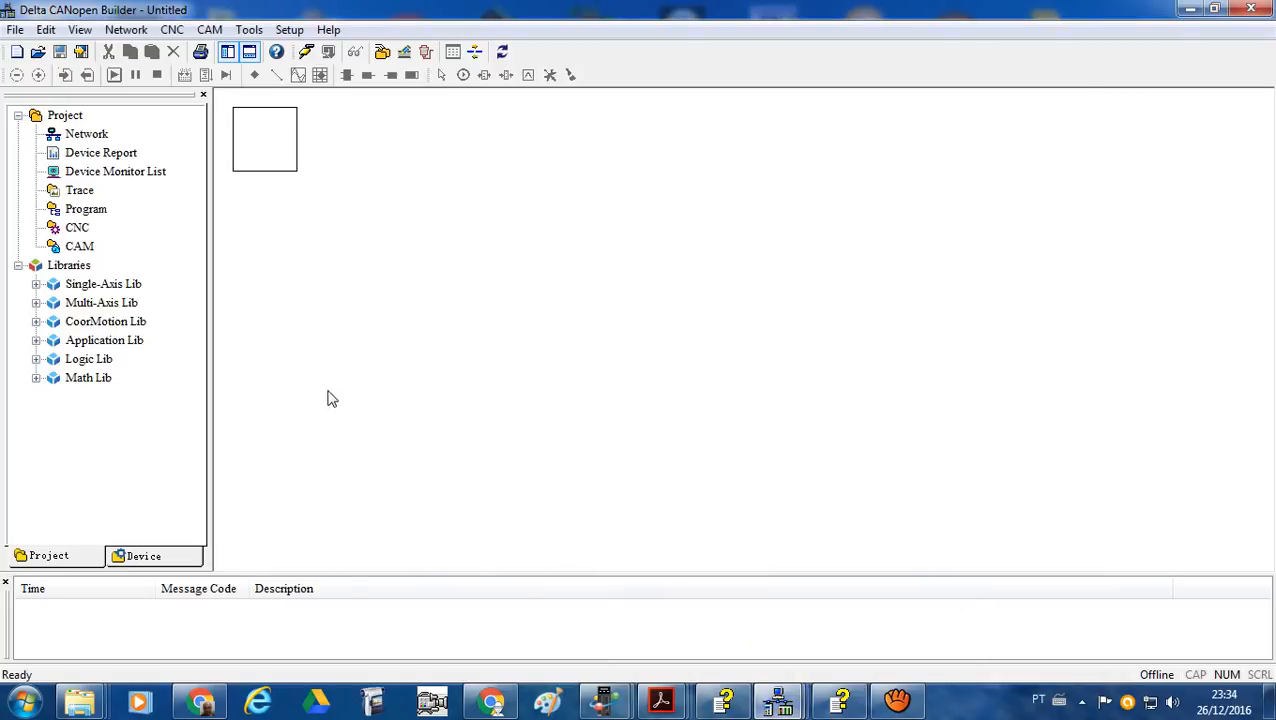
- Add the DVP10MC11T Controller from the Master devices as the master of the new project's network
click(100, 138)
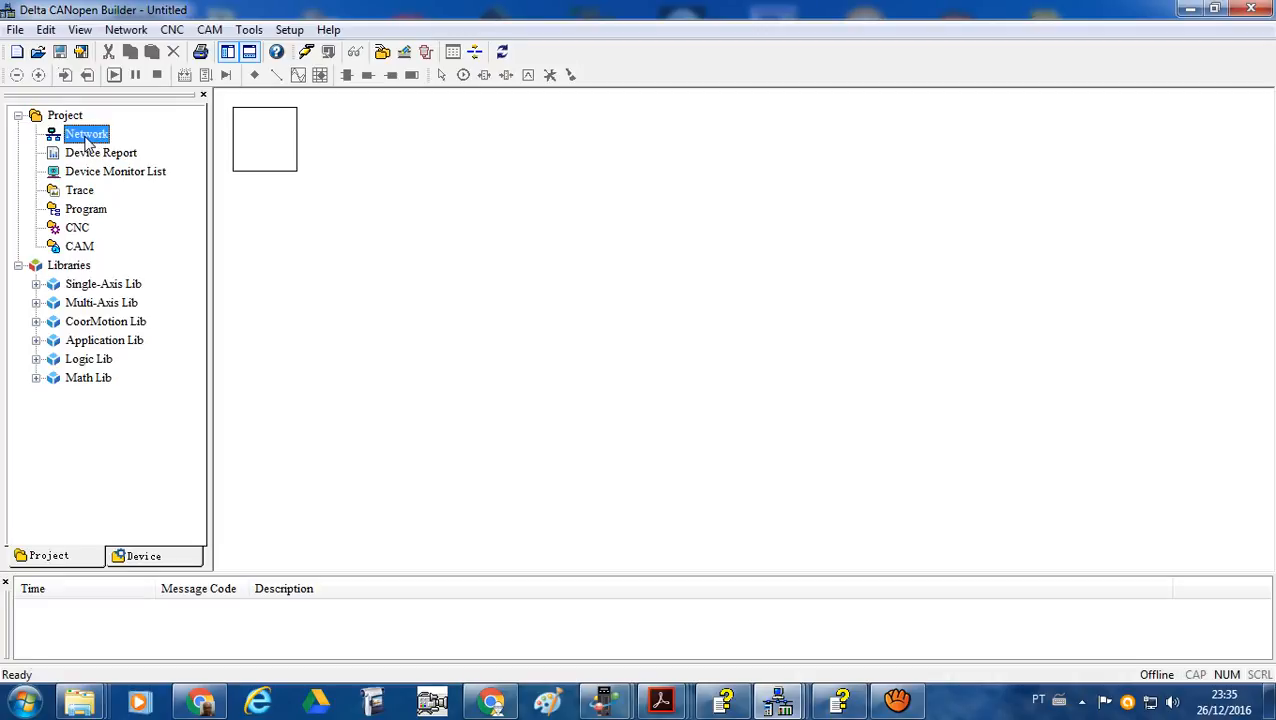
click(182, 553)
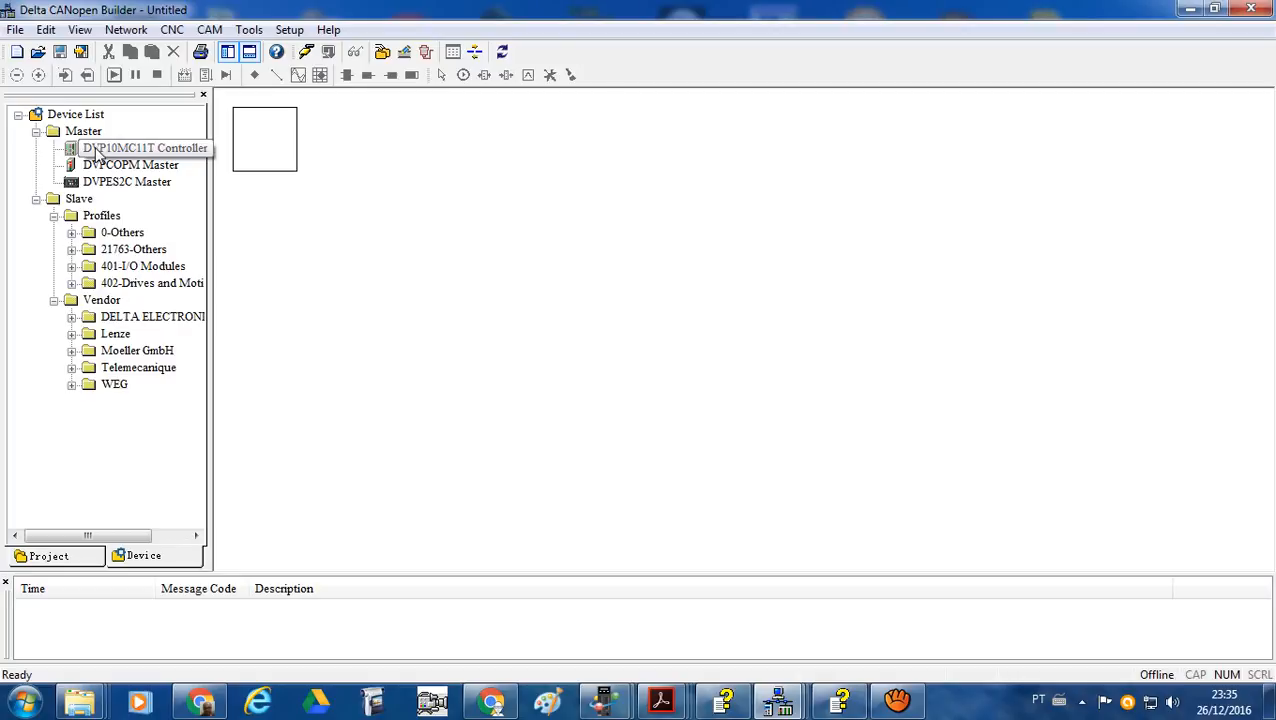
drag(103, 152, 268, 140)
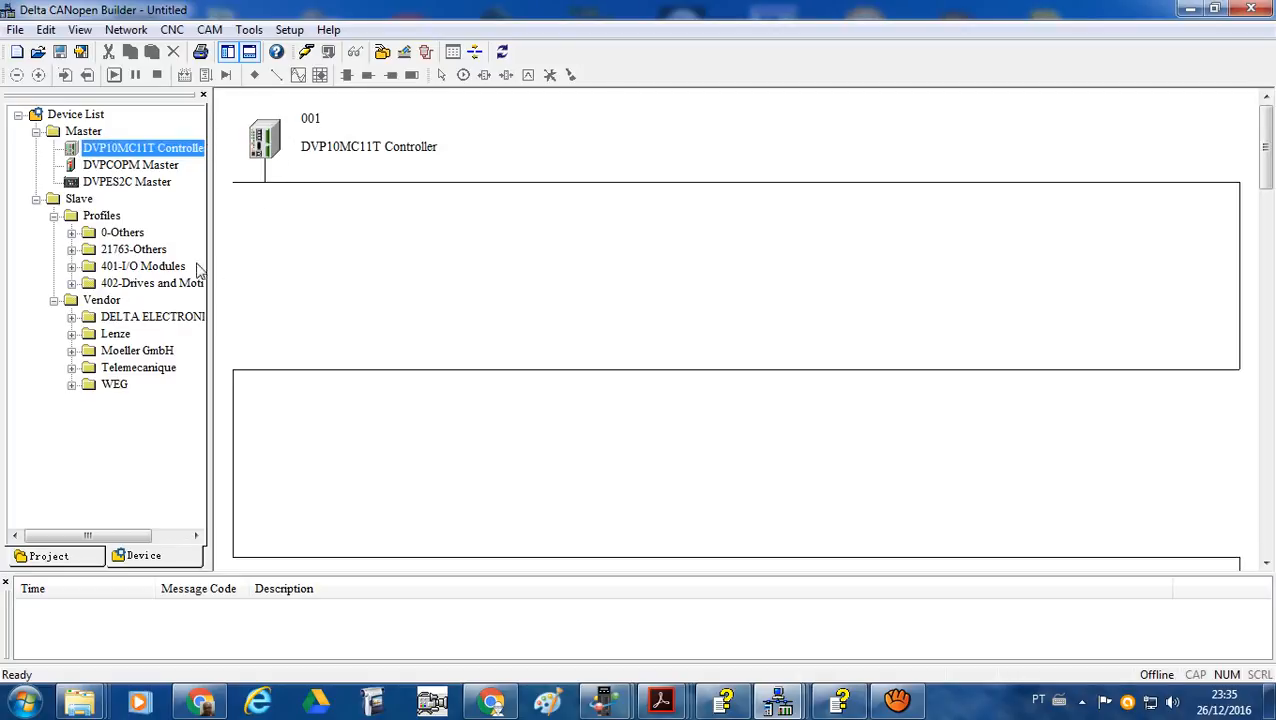
- Add an ASDA-A2 Drive from the Delta vendor group as a slave on the controller's network
click(54, 216)
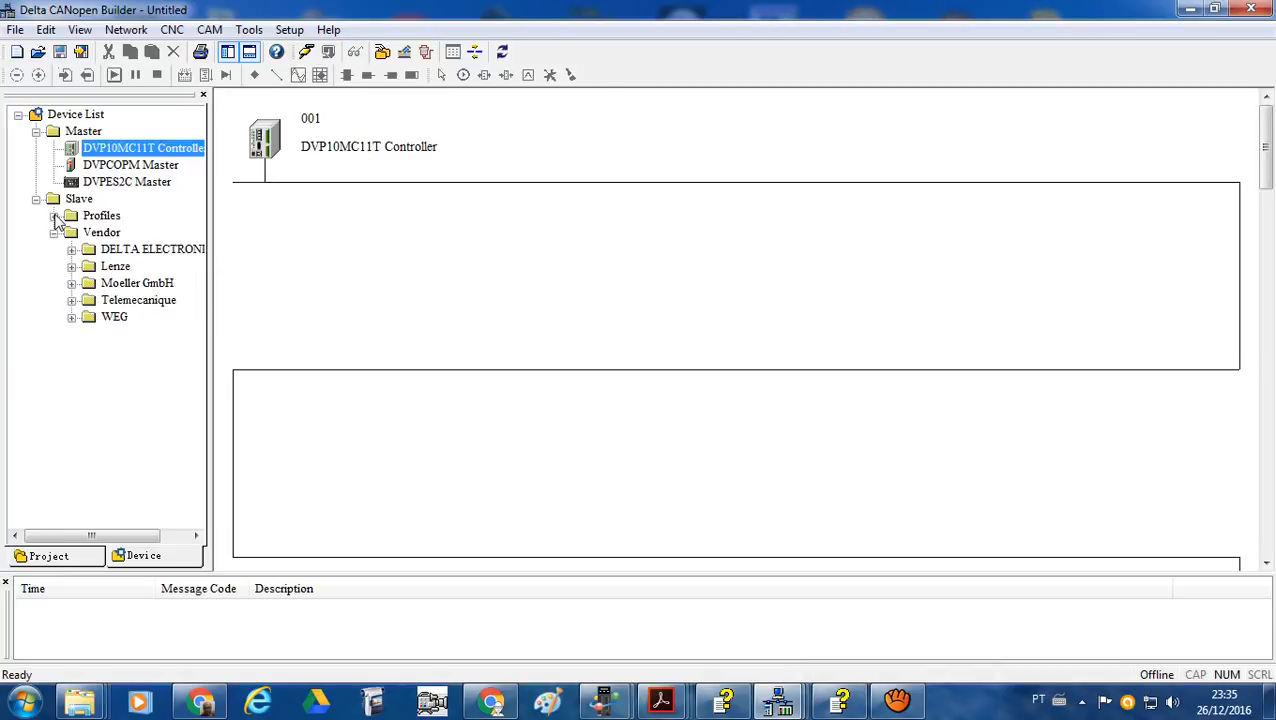
click(54, 217)
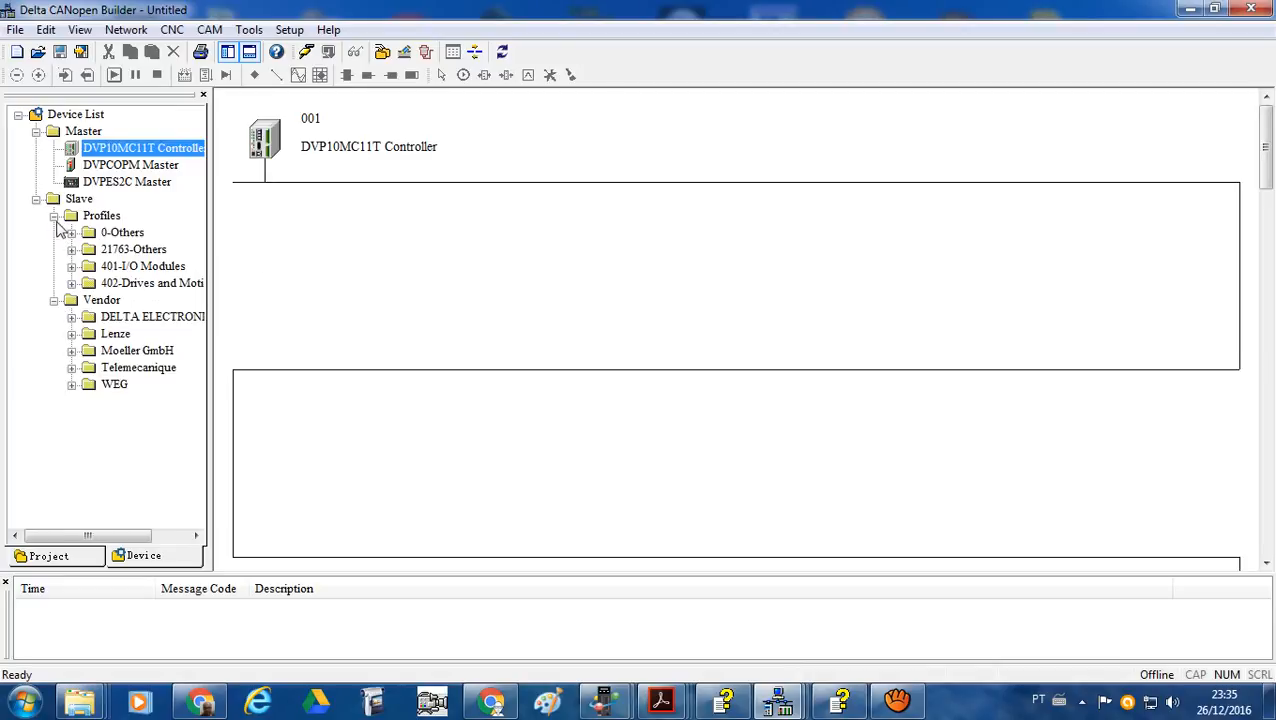
click(72, 317)
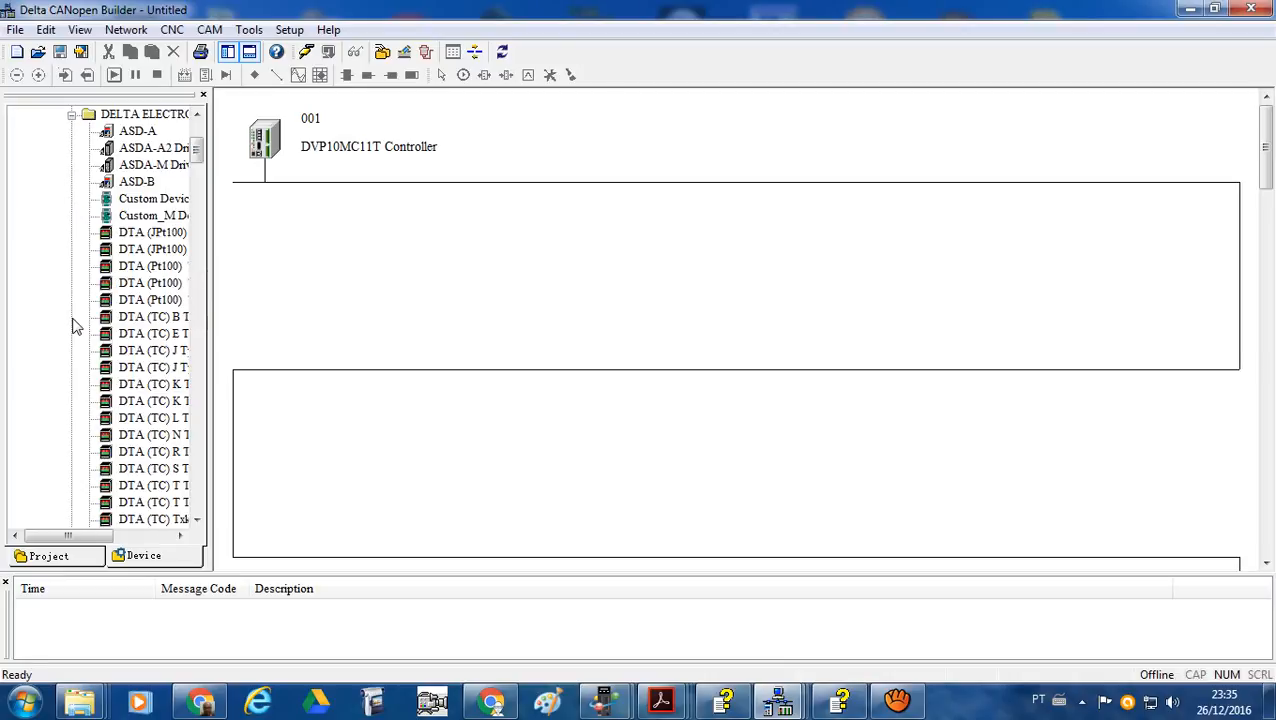
drag(157, 155, 344, 213)
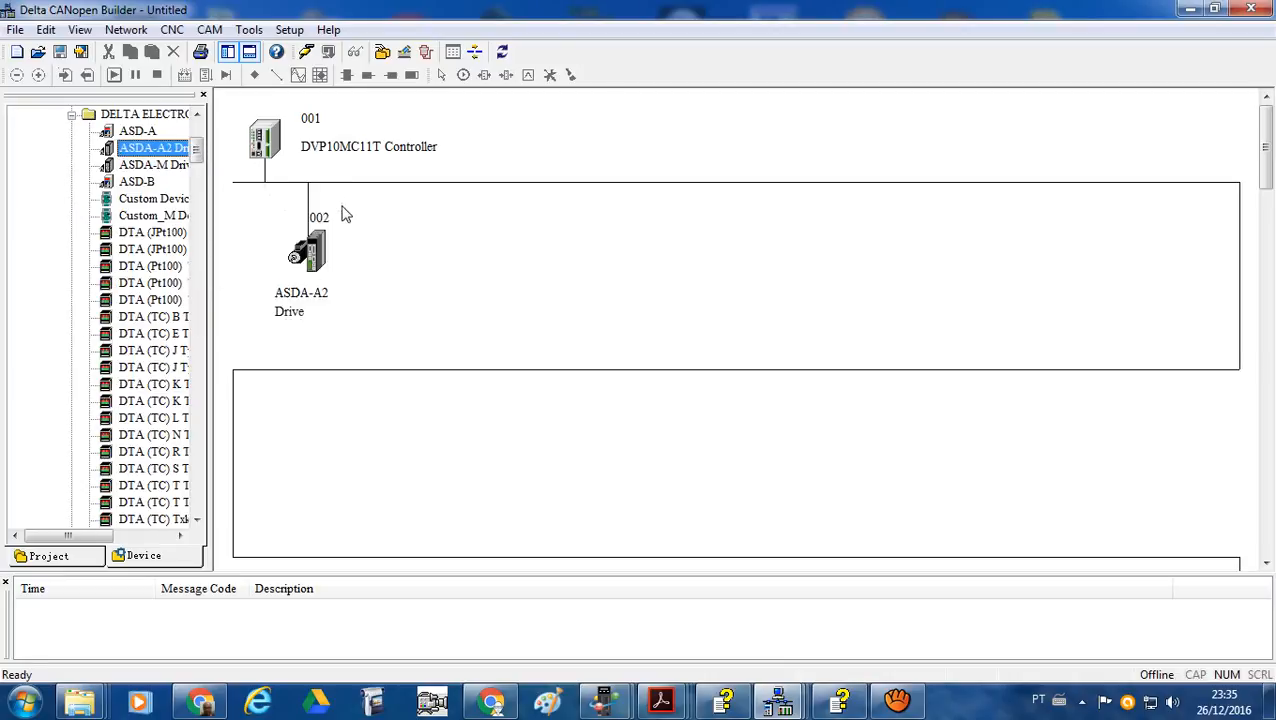
- View the DVP10MC11T controller's node list settings and close them without assigning the drive
click(270, 158)
double_click(270, 158)
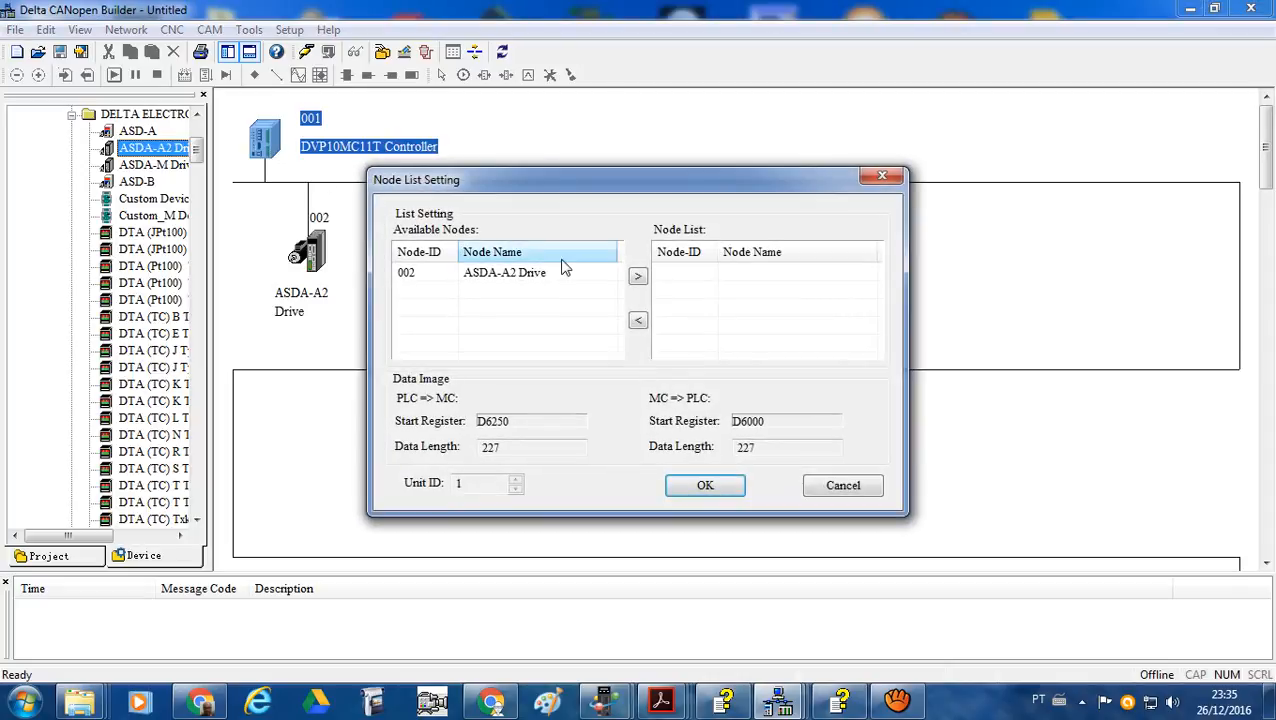
click(841, 485)
- Review the DVP10MC11T controller's master configuration properties and close them without making changes
right_click(265, 150)
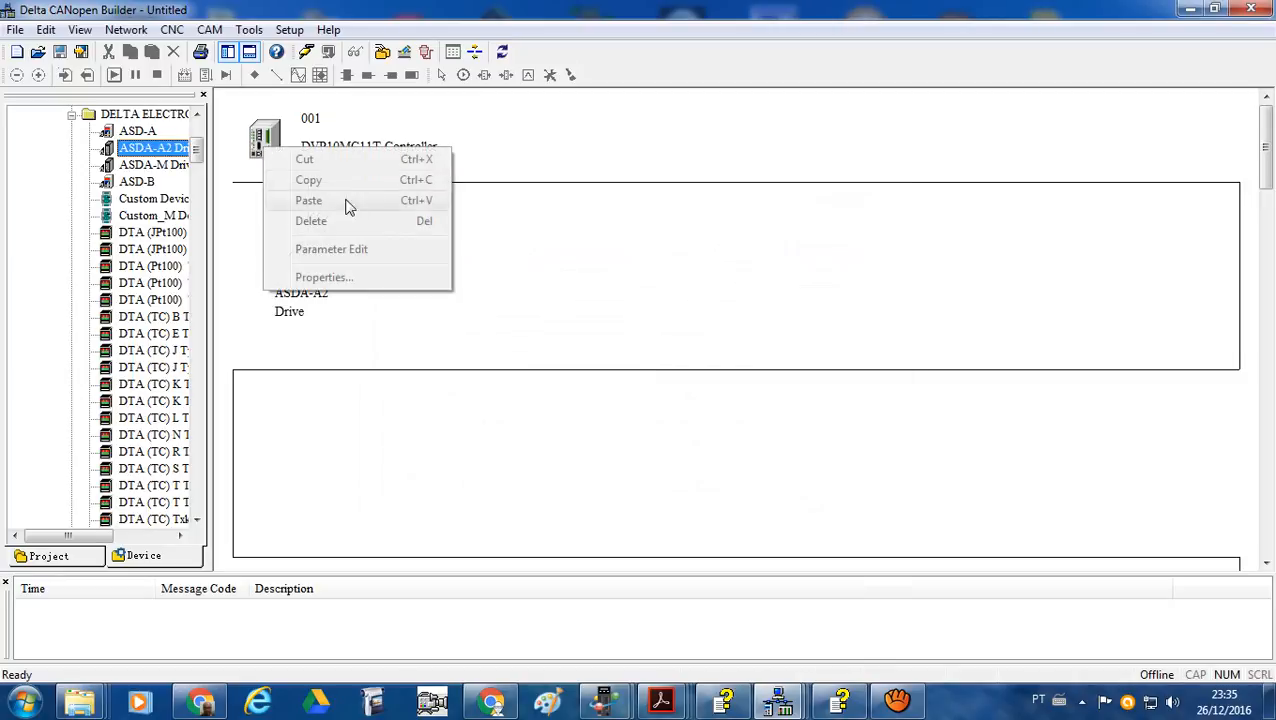
click(459, 148)
click(264, 143)
right_click(264, 143)
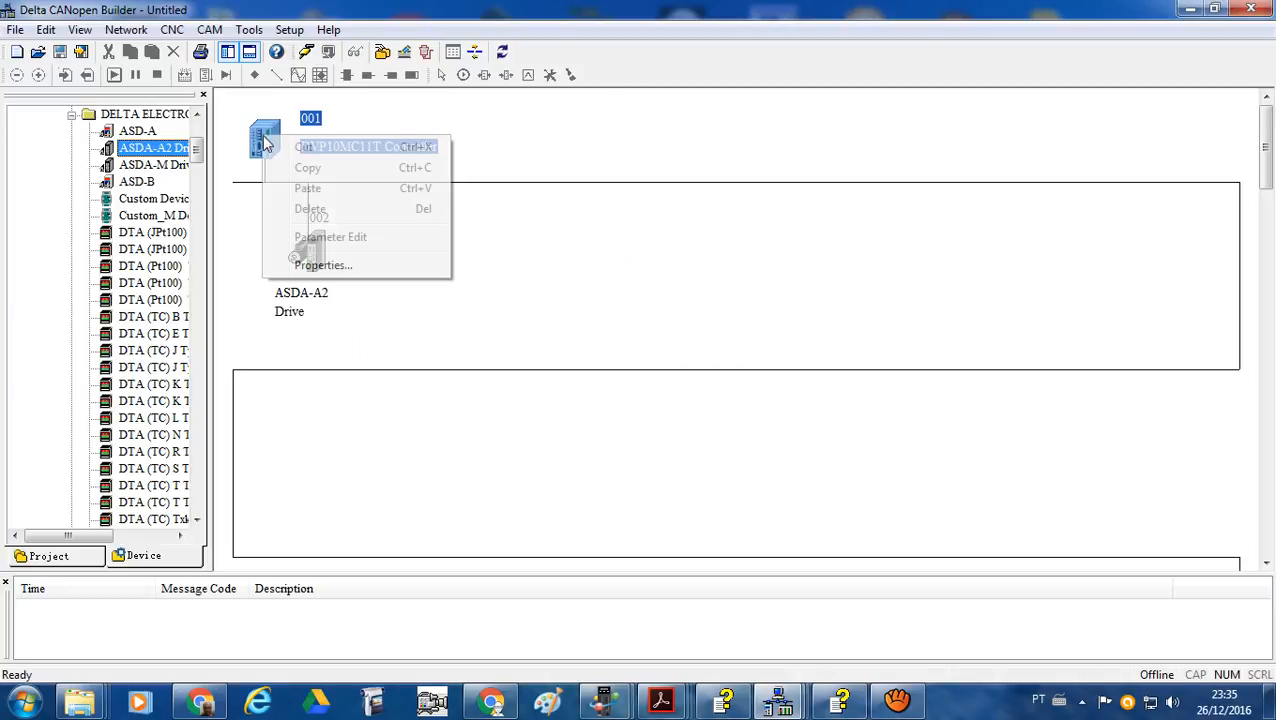
click(340, 266)
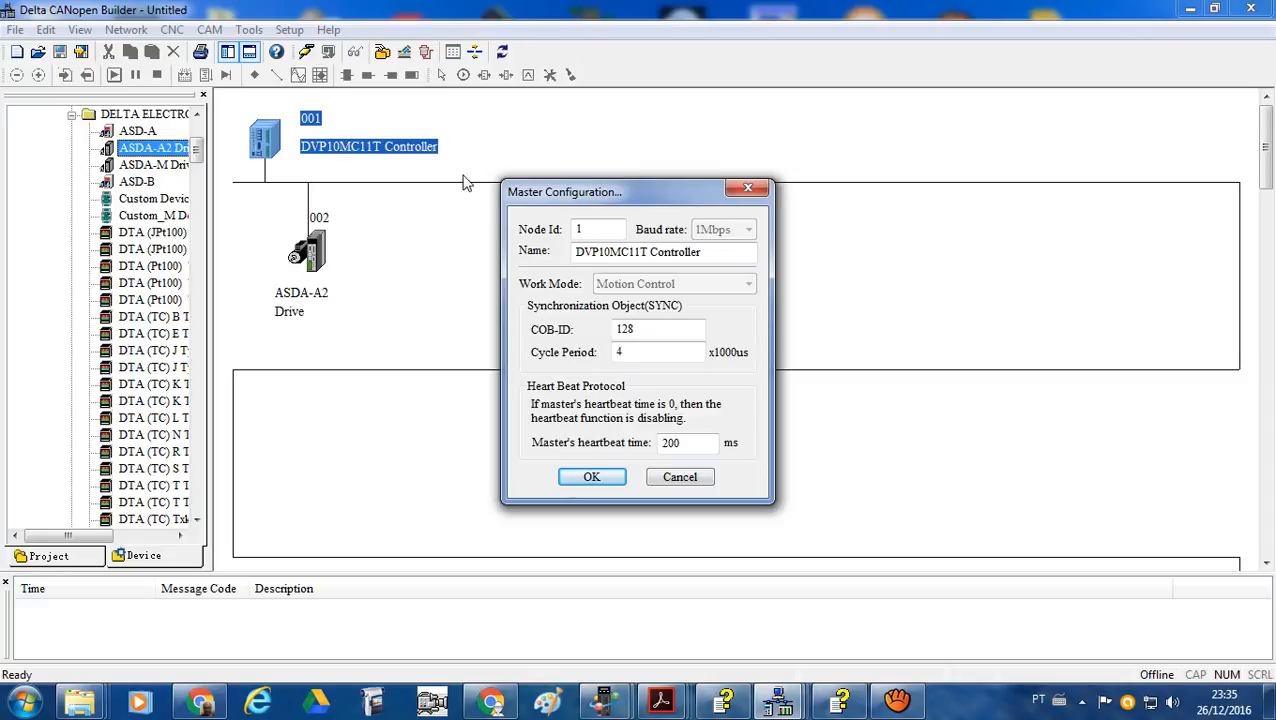
click(746, 191)
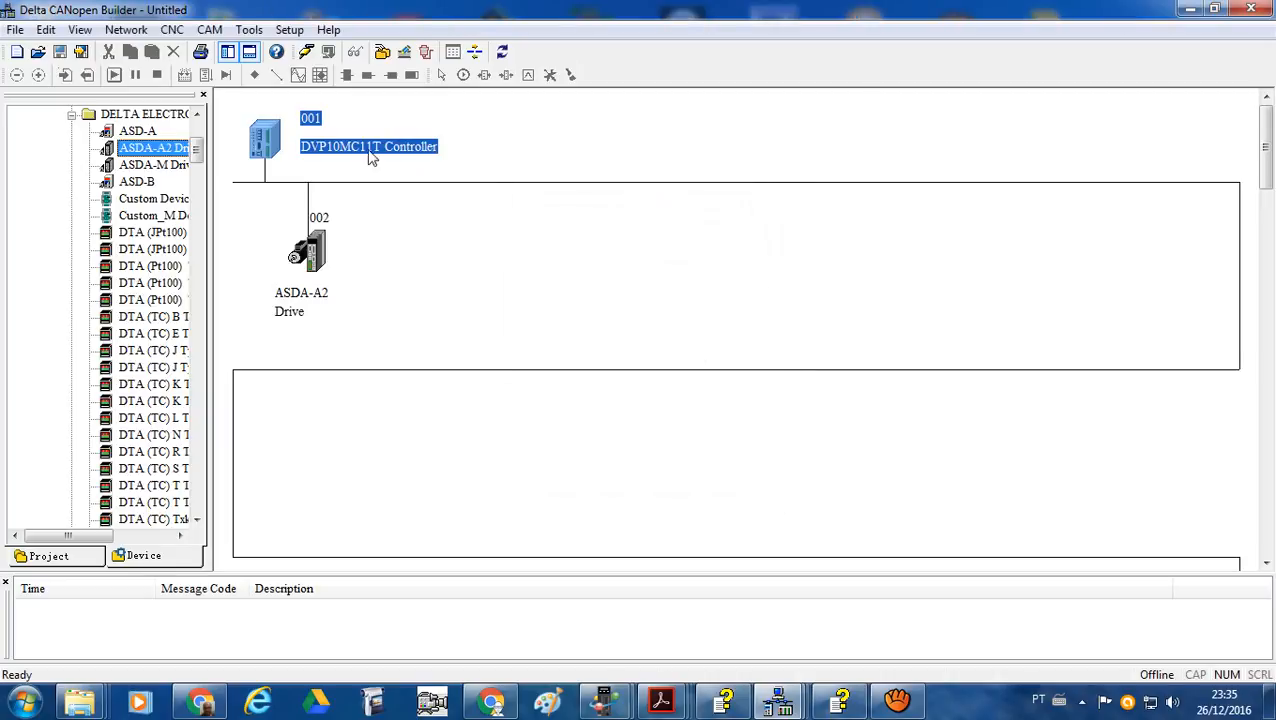
- Open the DVP10MC11T controller's node list settings again, view the available nodes, and close them without assigning any
click(390, 204)
click(272, 155)
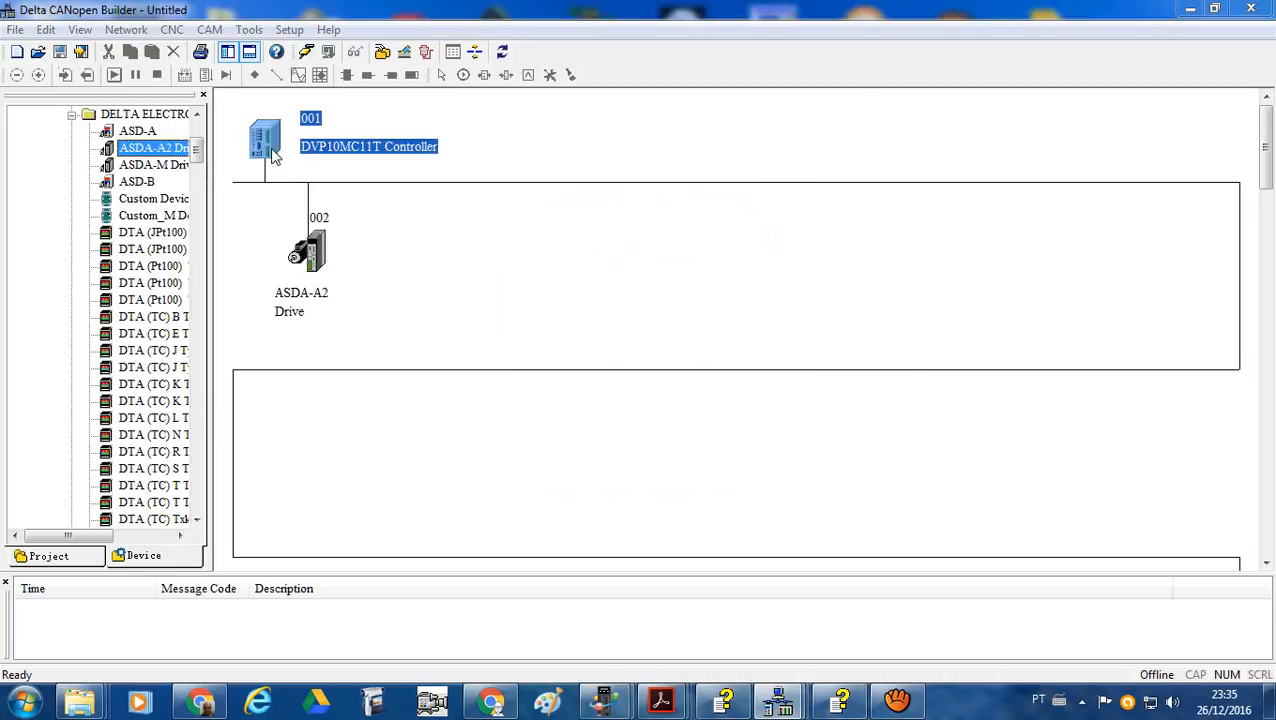
double_click(272, 155)
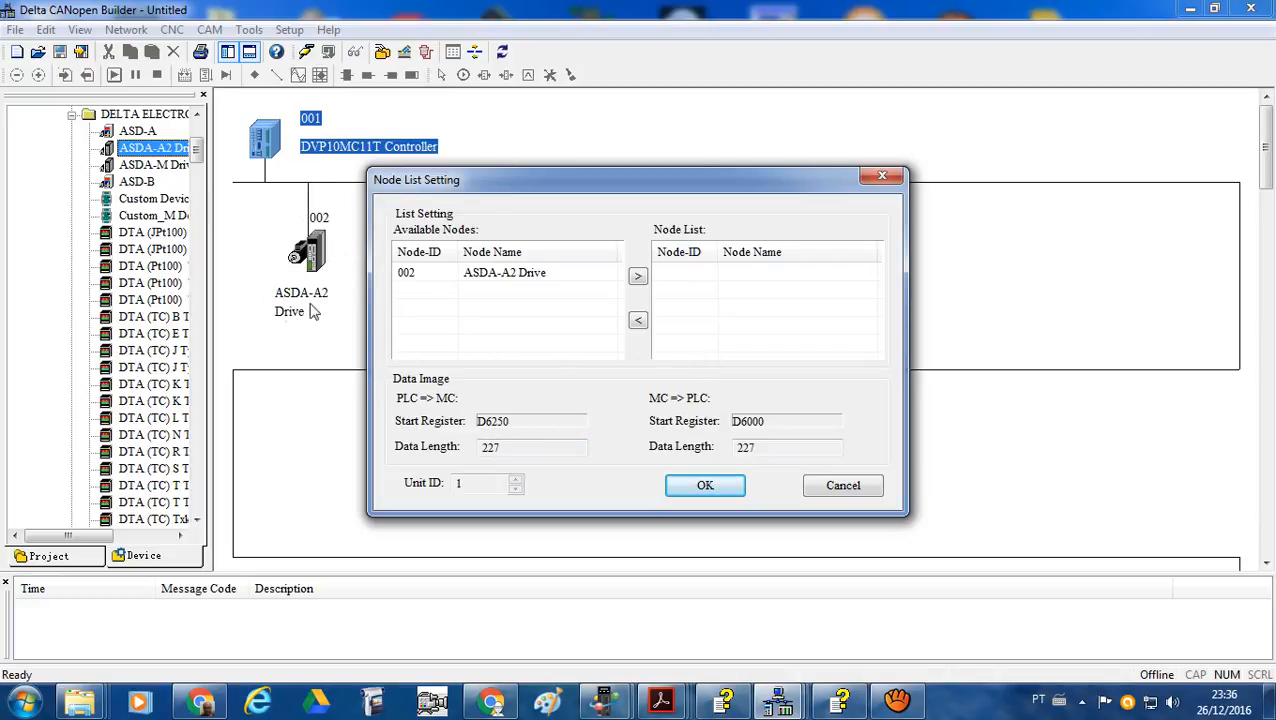
click(882, 177)
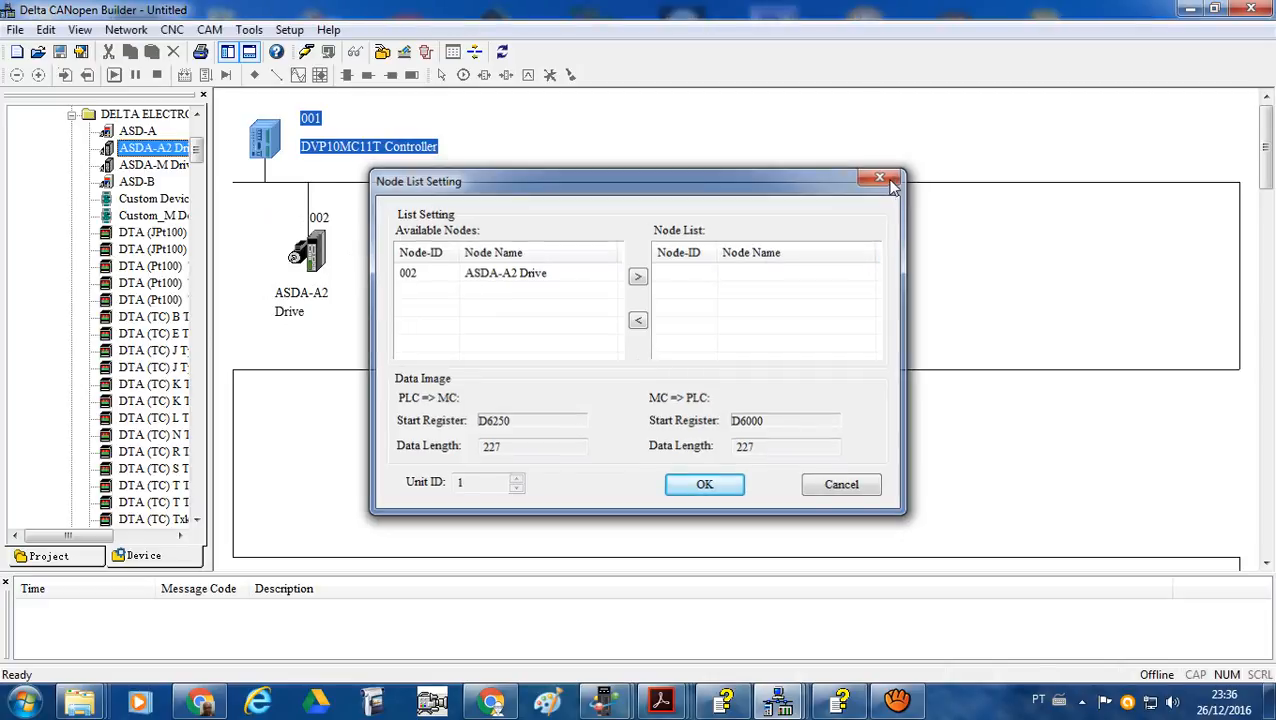
- Open the ASDA-A2 Drive's axis configuration and set the servo gear ratio's unit numerator to 1280
click(320, 276)
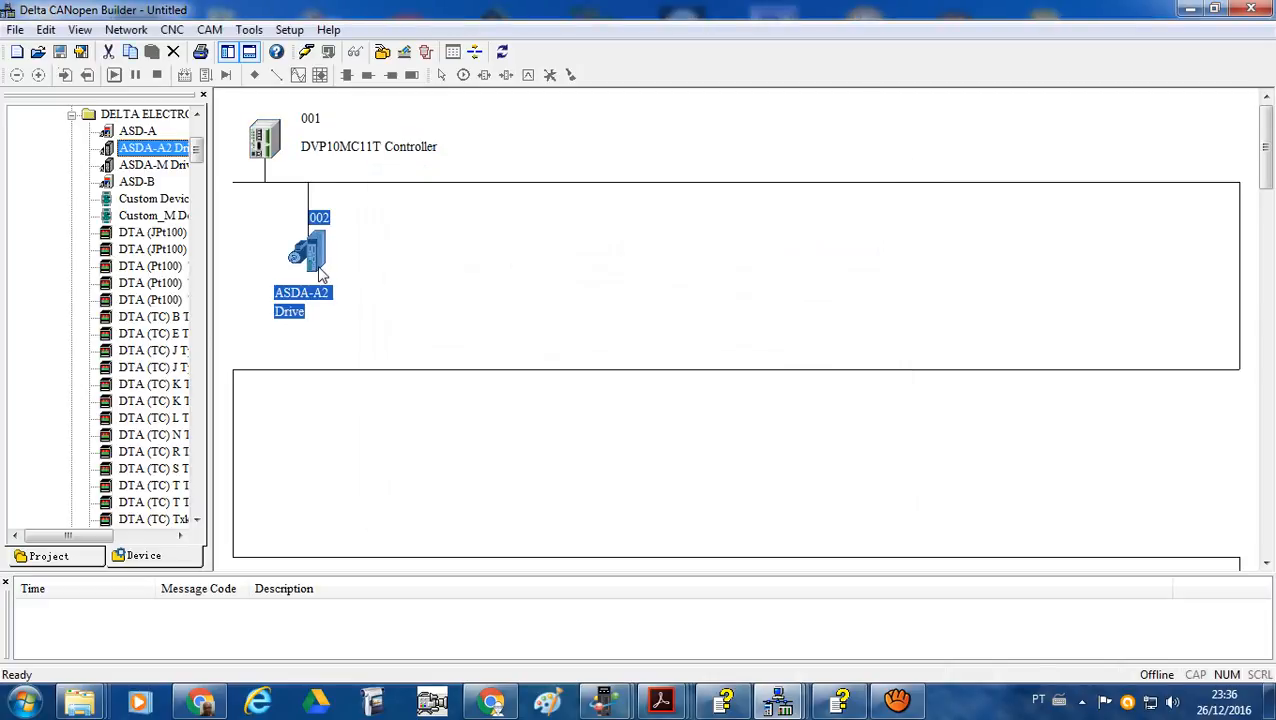
right_click(320, 277)
click(396, 397)
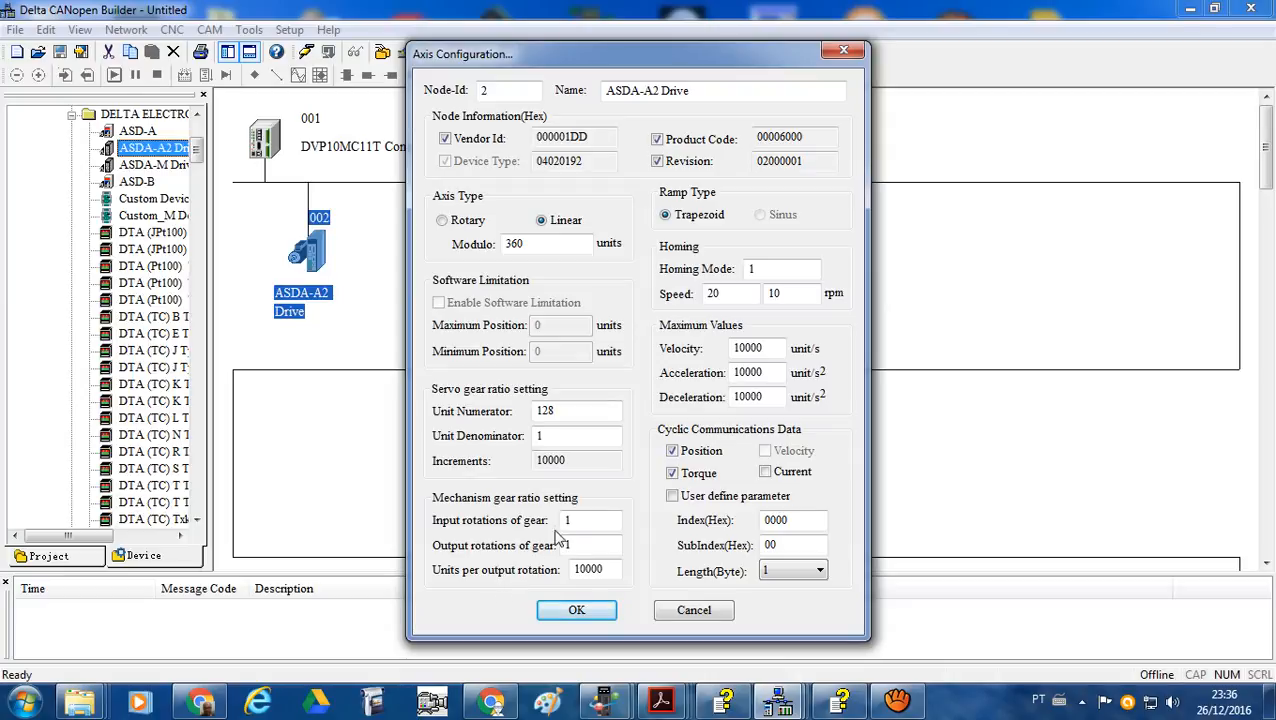
click(559, 414)
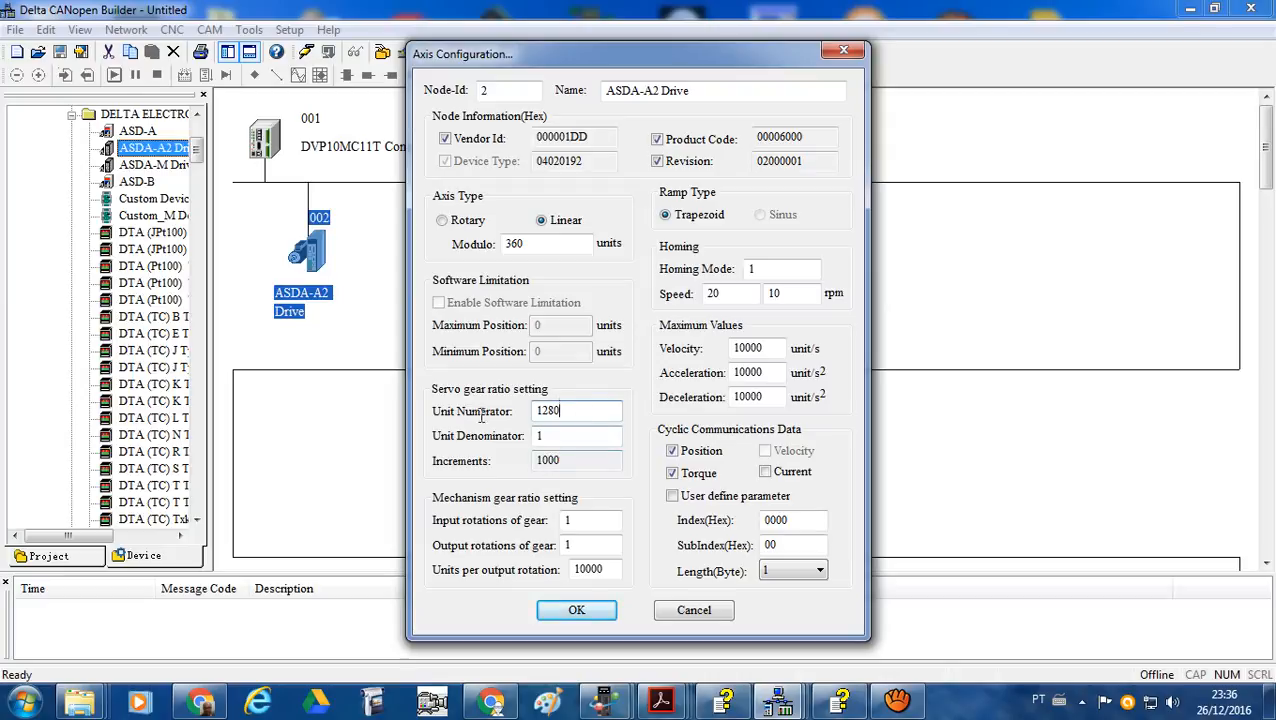
click(556, 408)
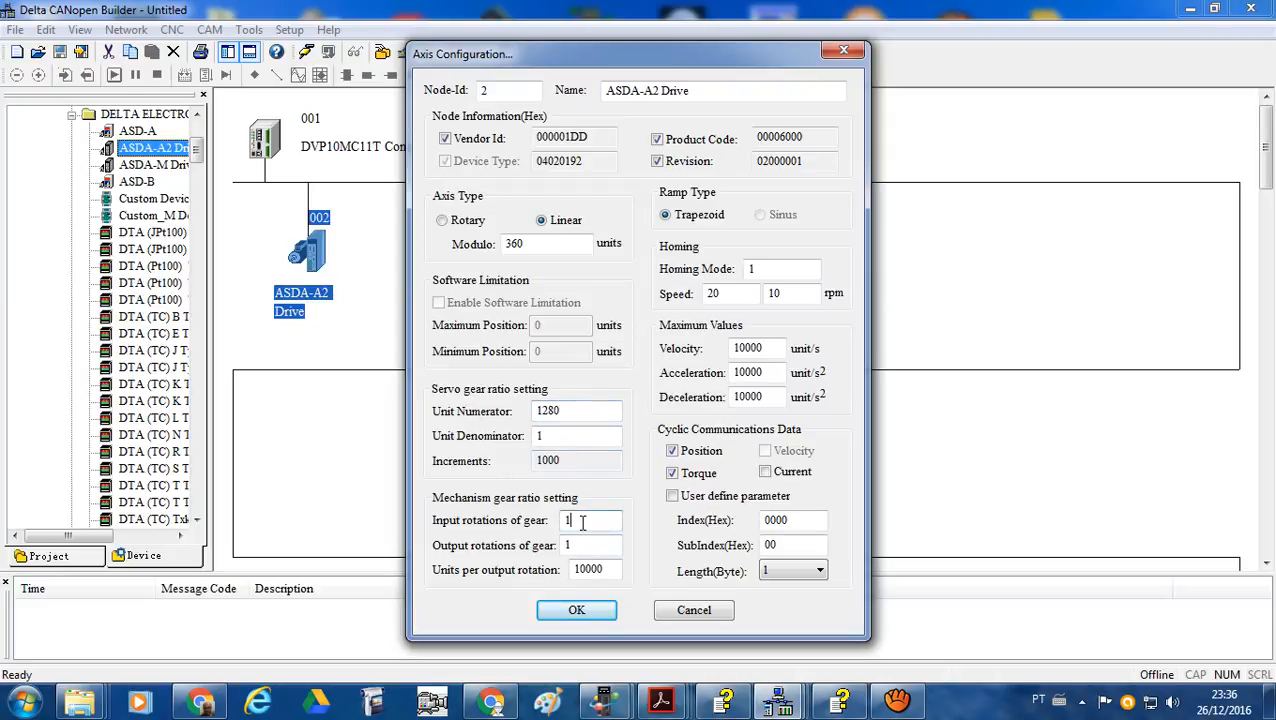
- Set the mechanism gear ratio to 100 units per output rotation and 50 input rotations of gear, and accept the axis configuration
drag(614, 570, 524, 562)
text(10)
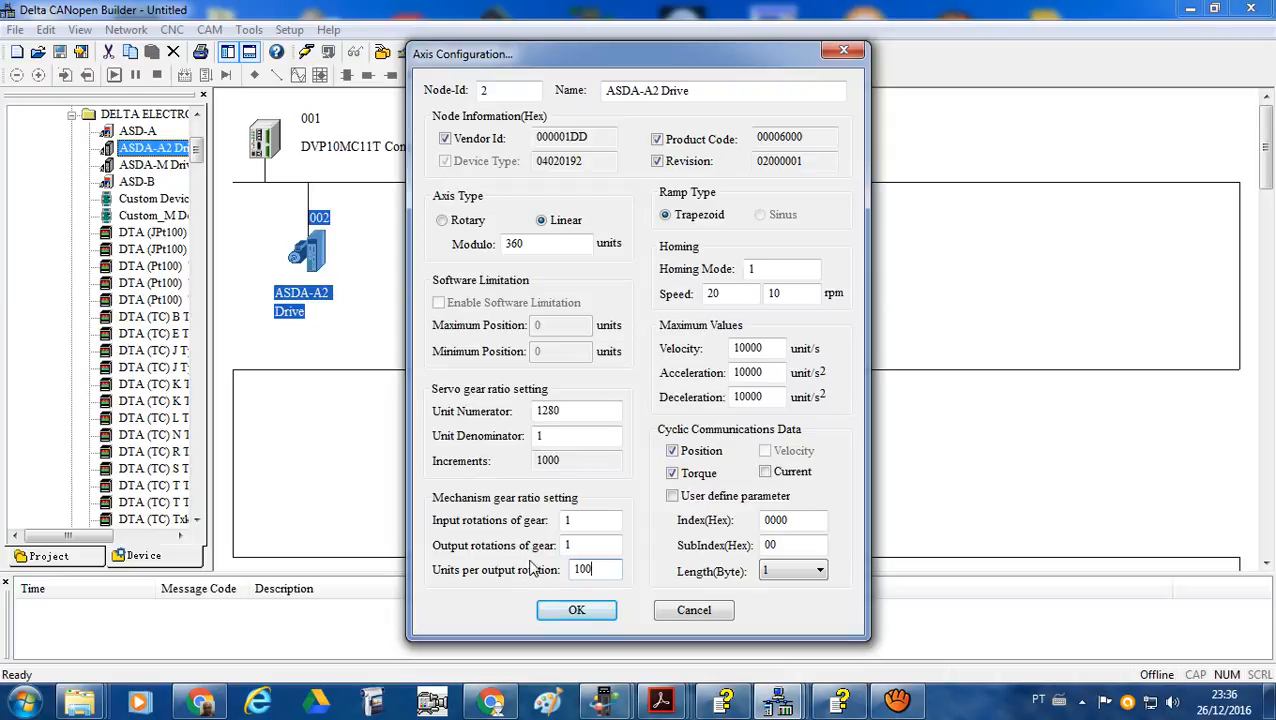
text(0)
click(578, 520)
drag(576, 520, 518, 515)
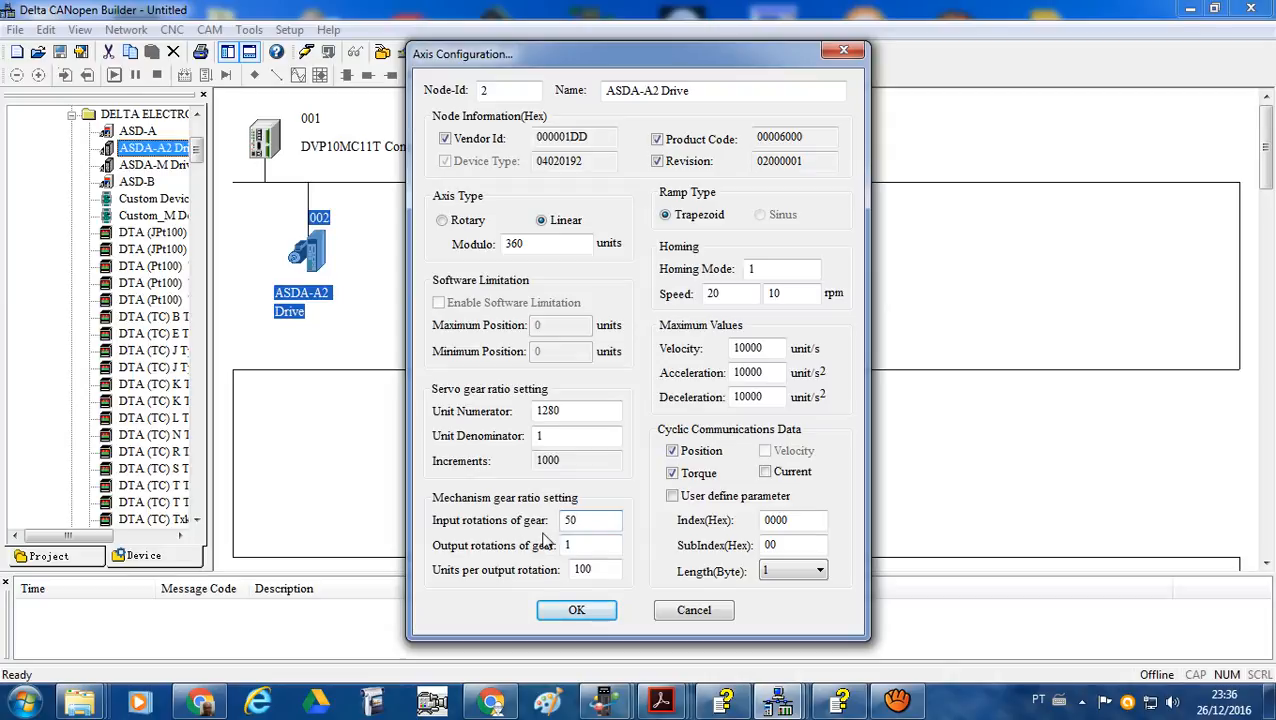
double_click(568, 546)
key(BackSpace)
click(560, 616)
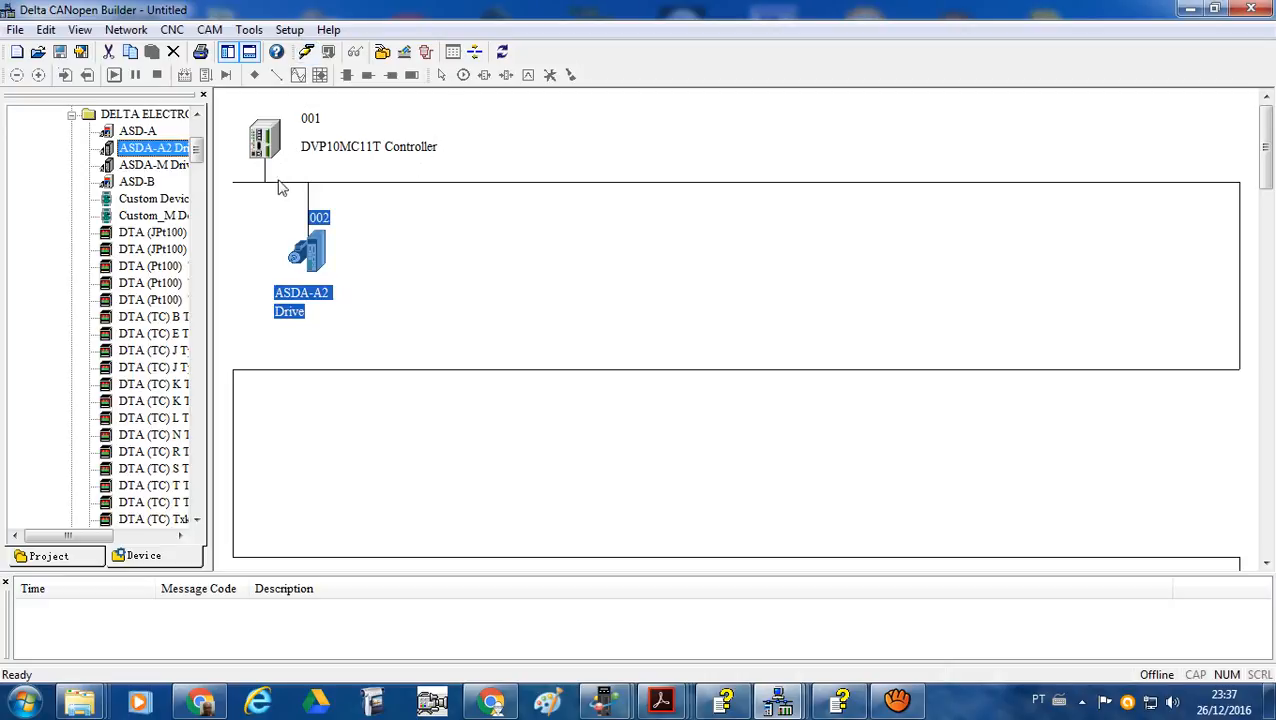
- Create a new program named "program" in the project, with CFC view mode and the Motion SYNC cyclic task type
click(360, 253)
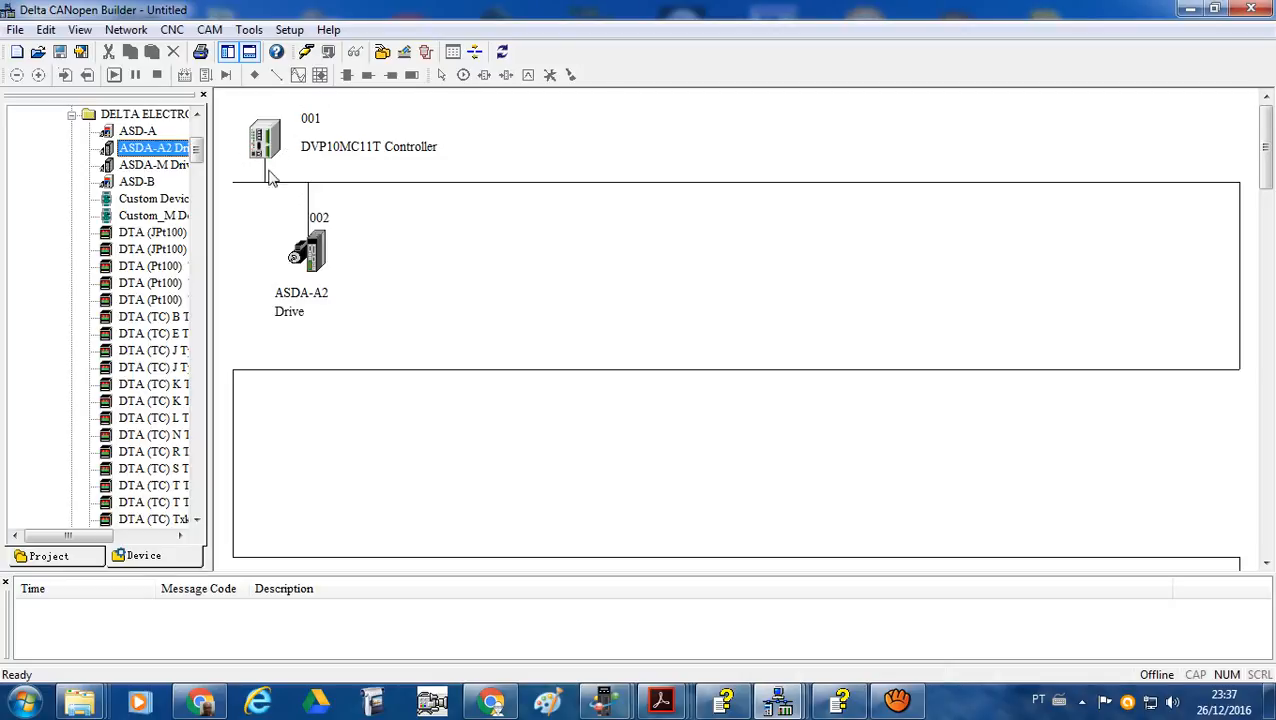
click(72, 115)
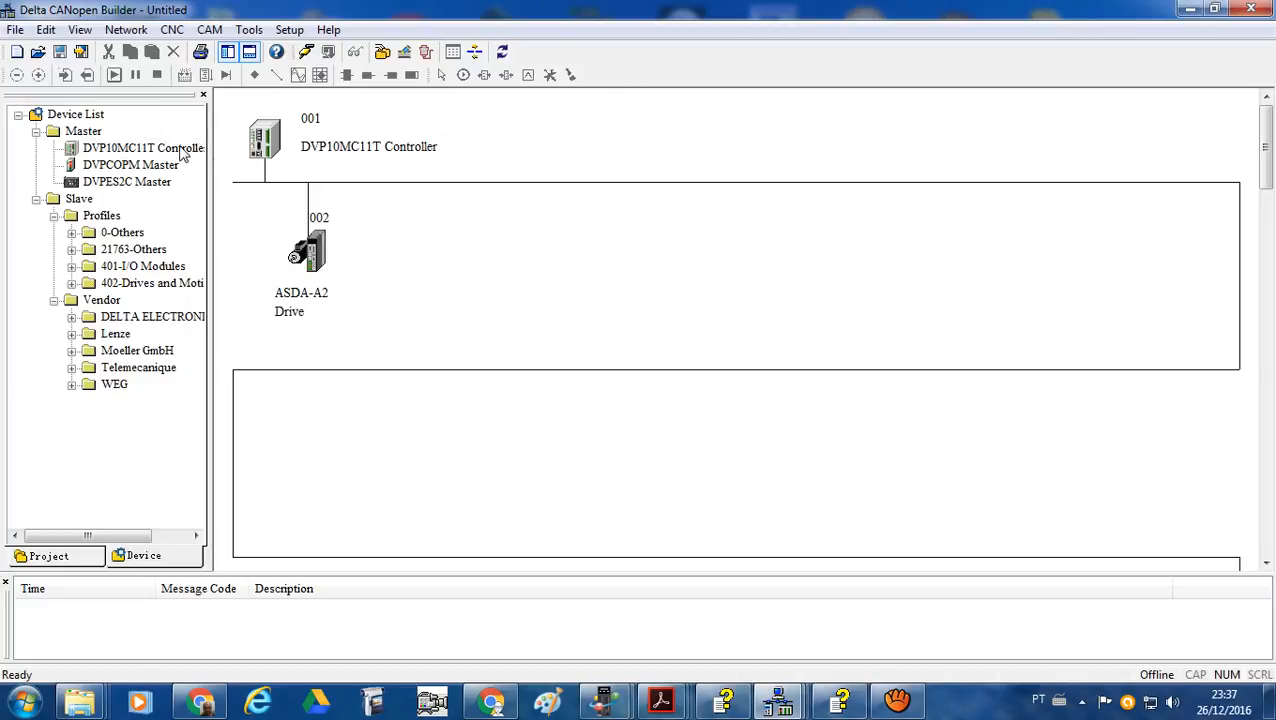
click(87, 564)
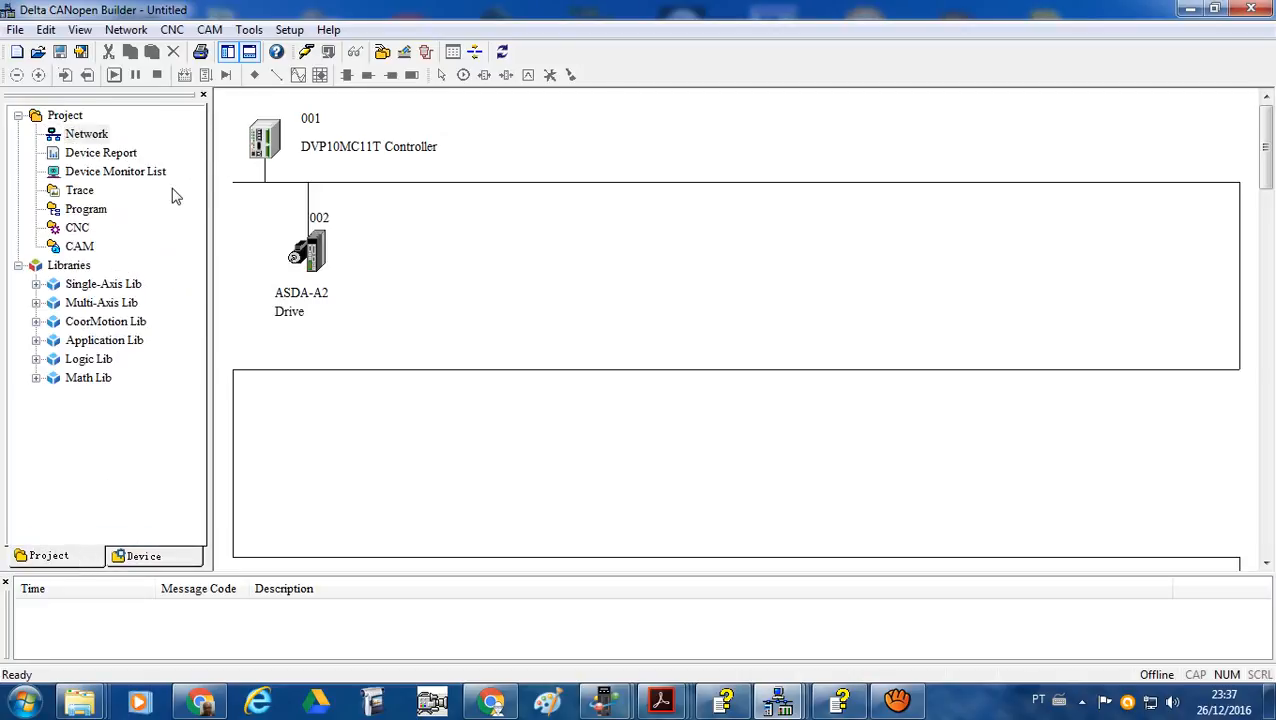
click(86, 209)
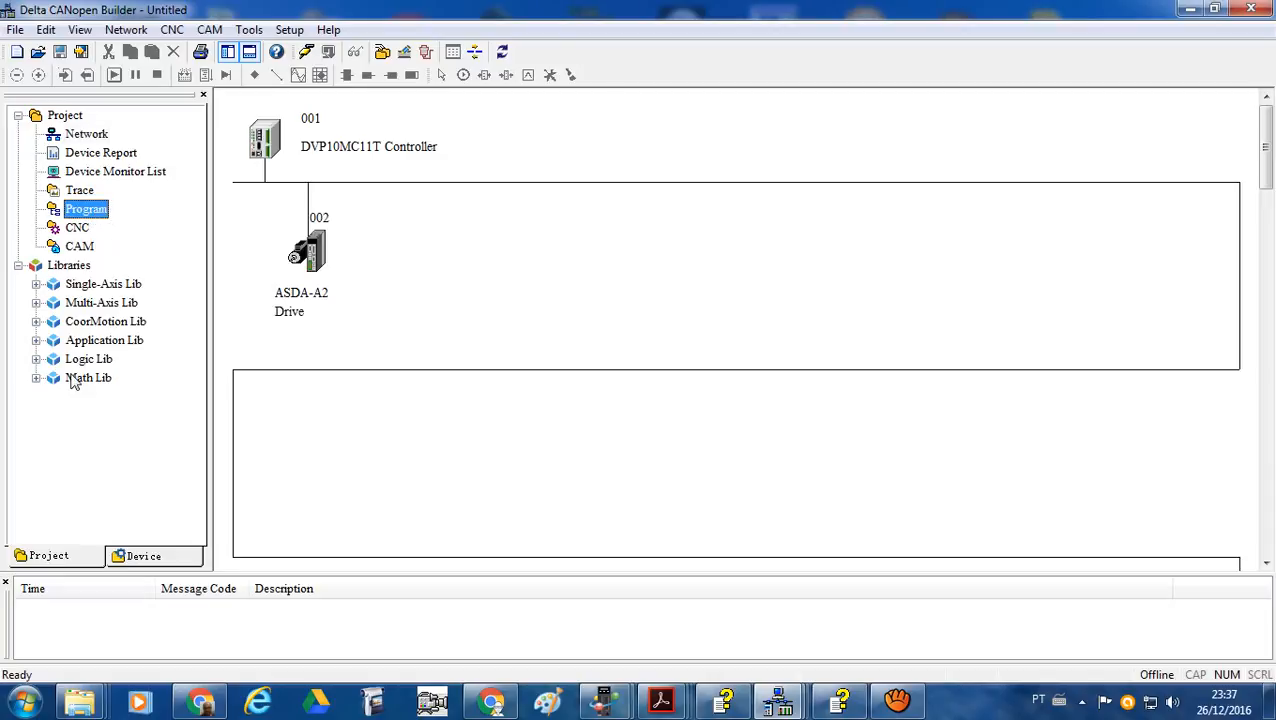
right_click(101, 221)
click(150, 250)
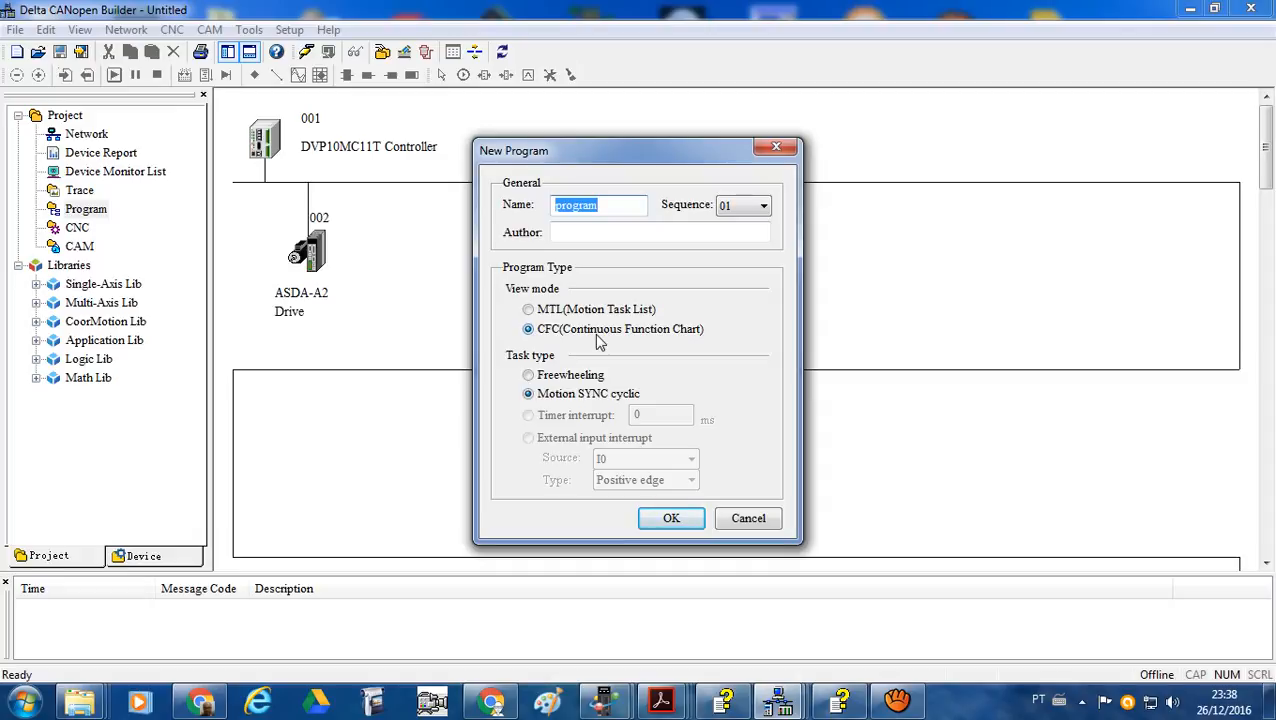
click(667, 527)
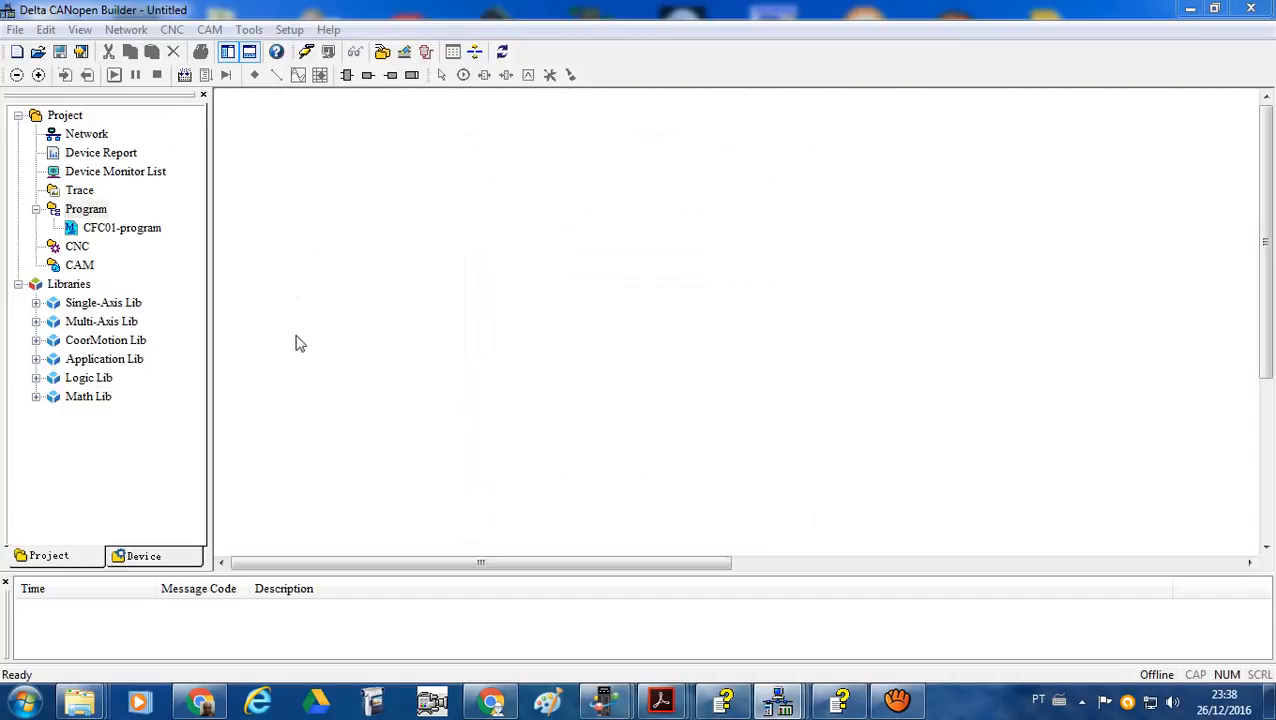
- Place an MC_Power block from the Single-Axis library in the upper-left area of the program chart
click(36, 303)
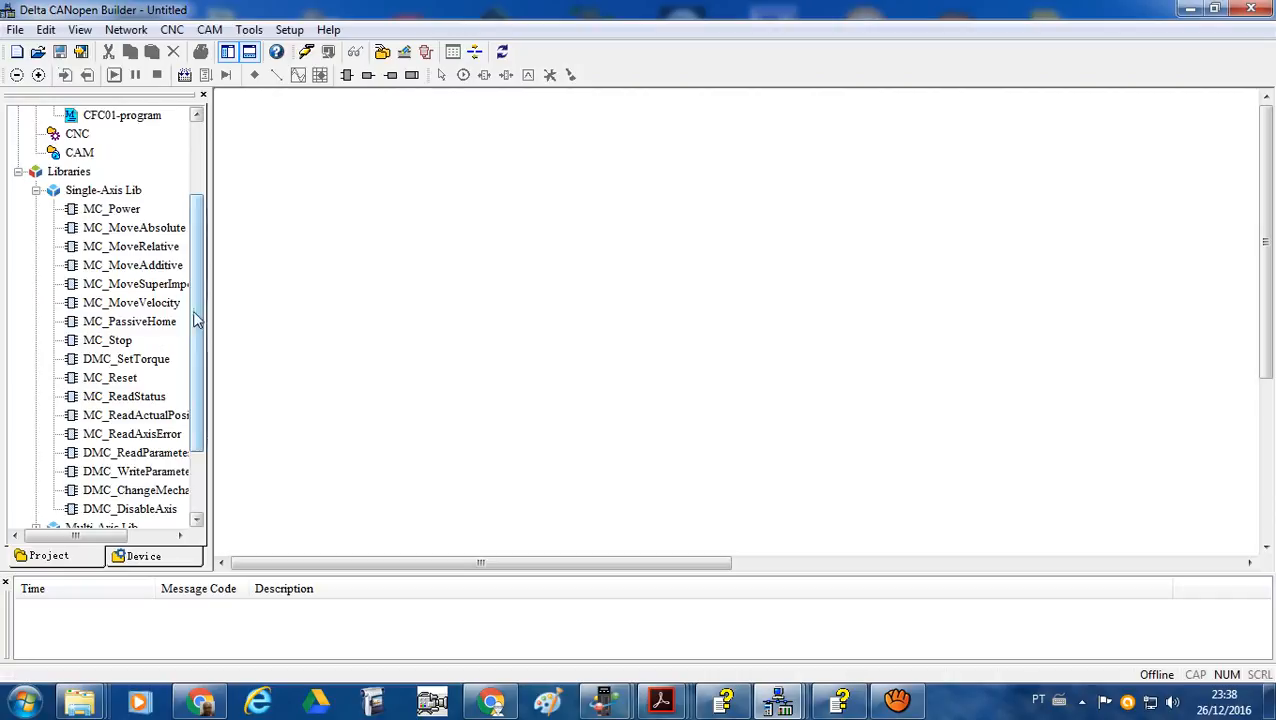
drag(193, 320, 195, 297)
drag(118, 257, 323, 163)
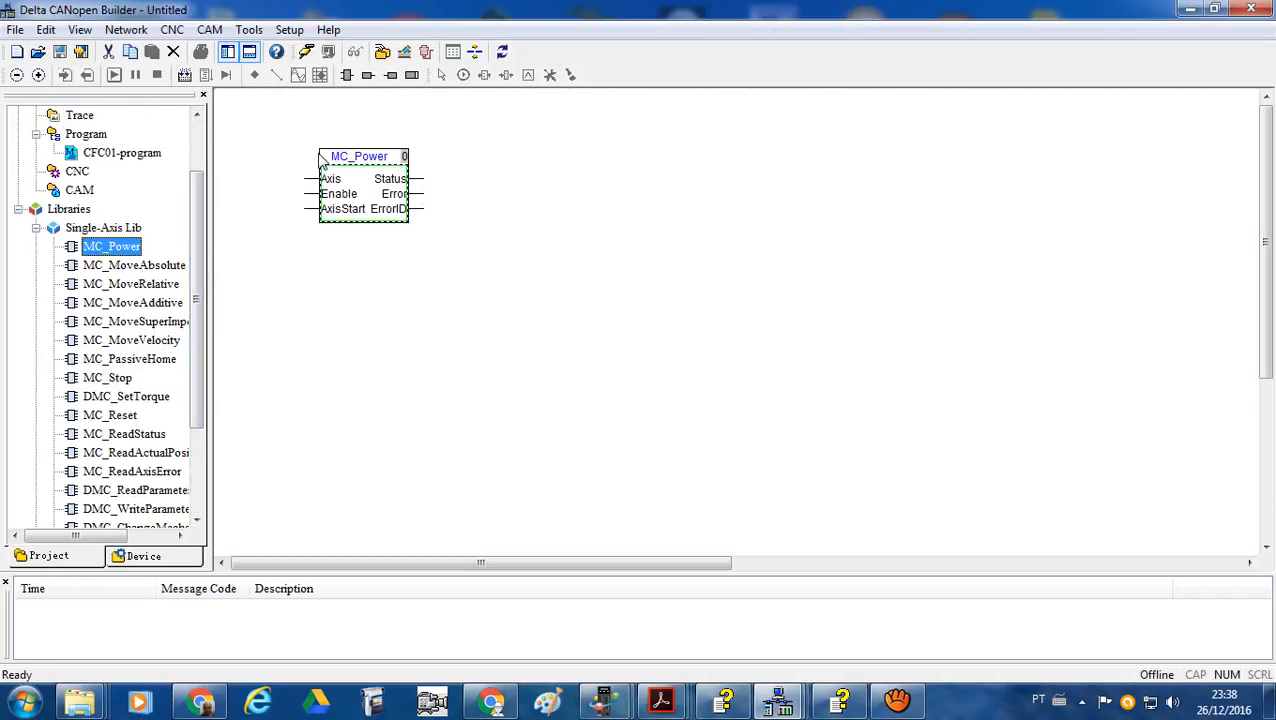
click(304, 320)
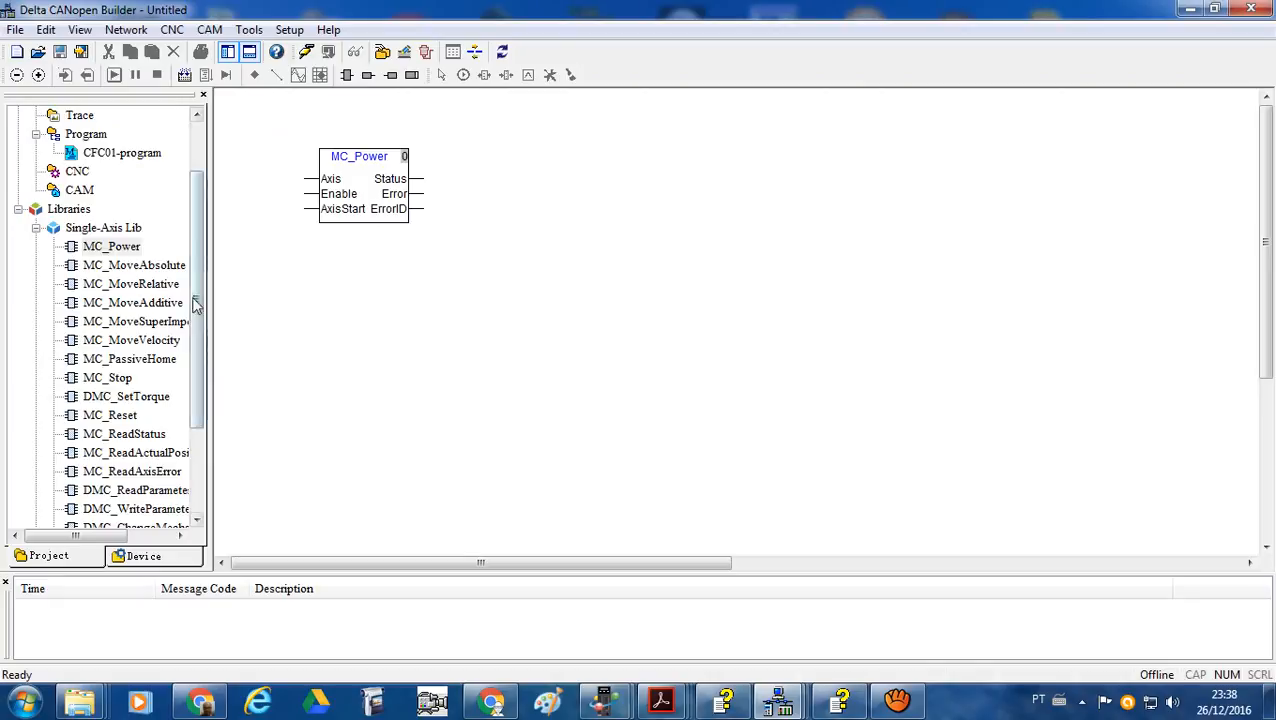
- Place an MC_MoveAbsolute block from the Single-Axis library to the right of the MC_Power block
click(141, 270)
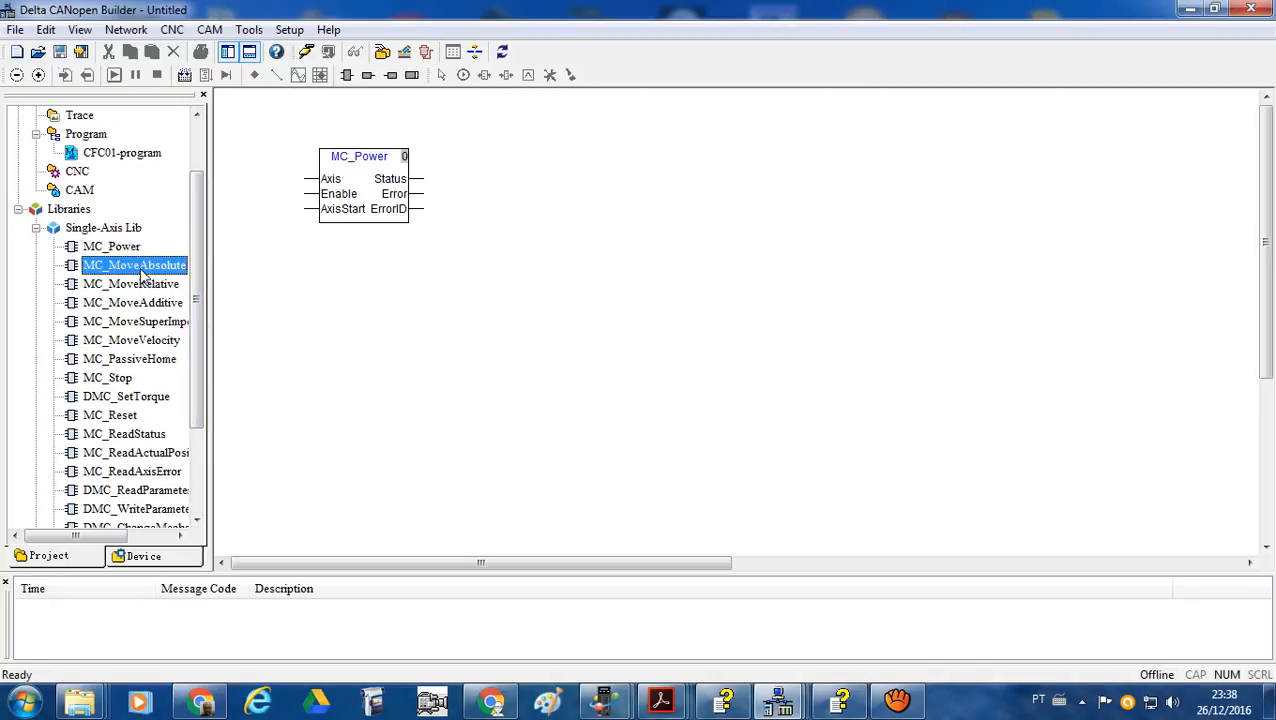
drag(141, 272, 641, 141)
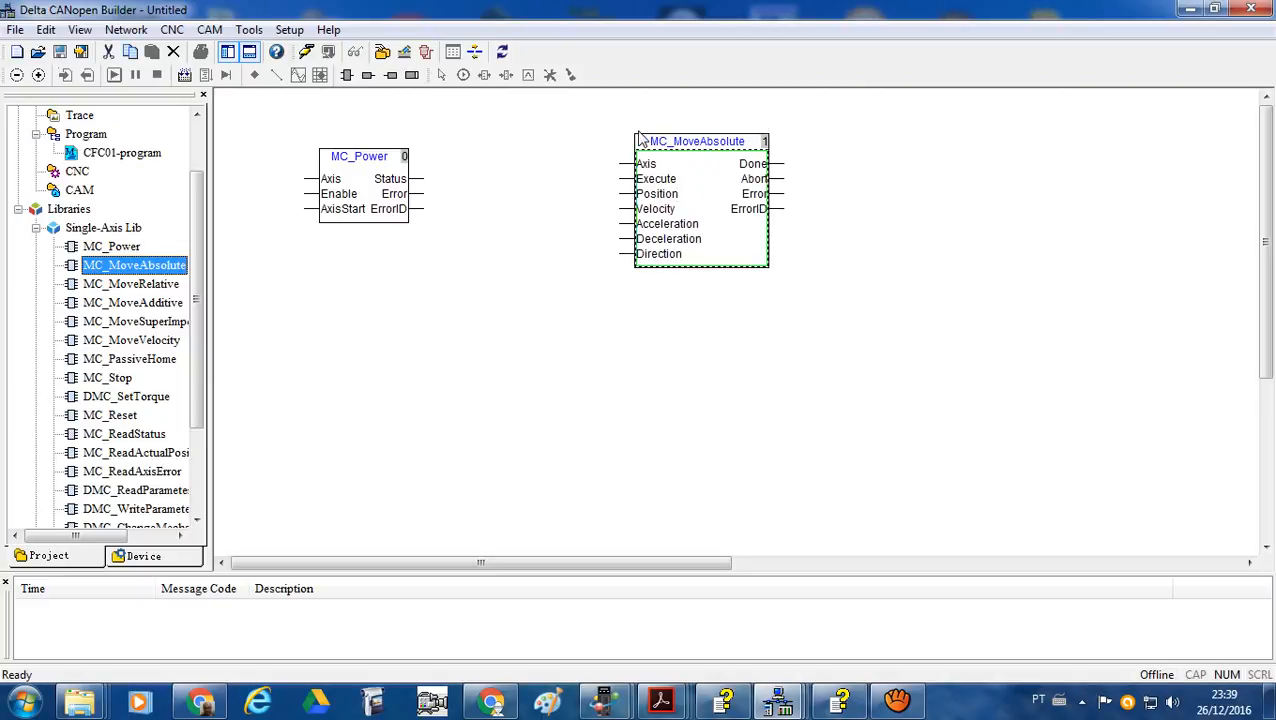
click(393, 404)
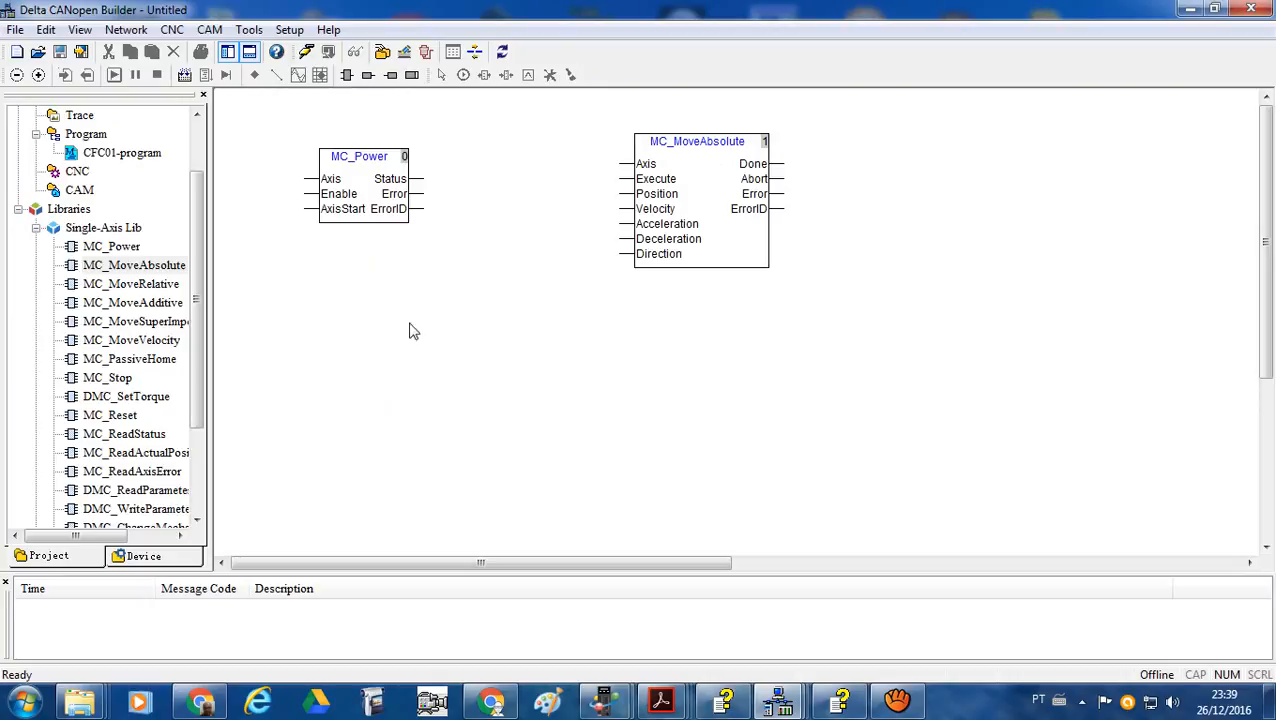
- Attach input elements to the Axis, Enable and AxisStart pins of the MC_Power block
click(368, 75)
click(250, 185)
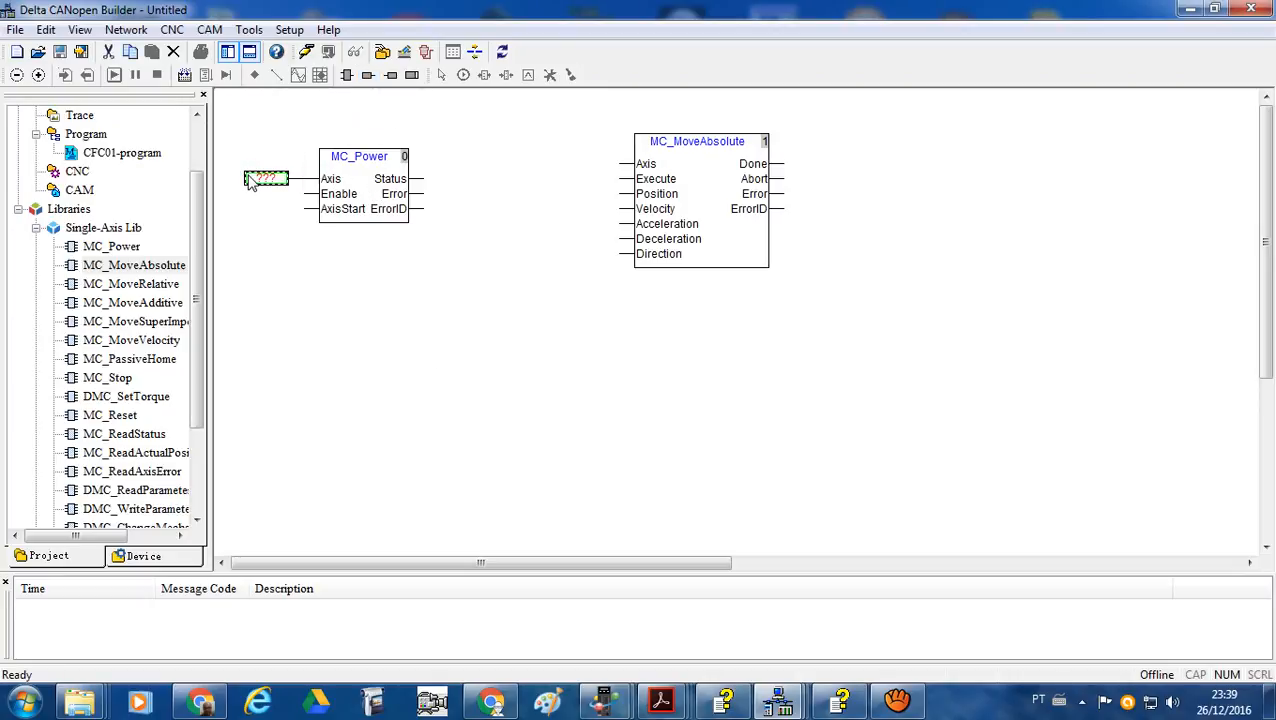
click(368, 75)
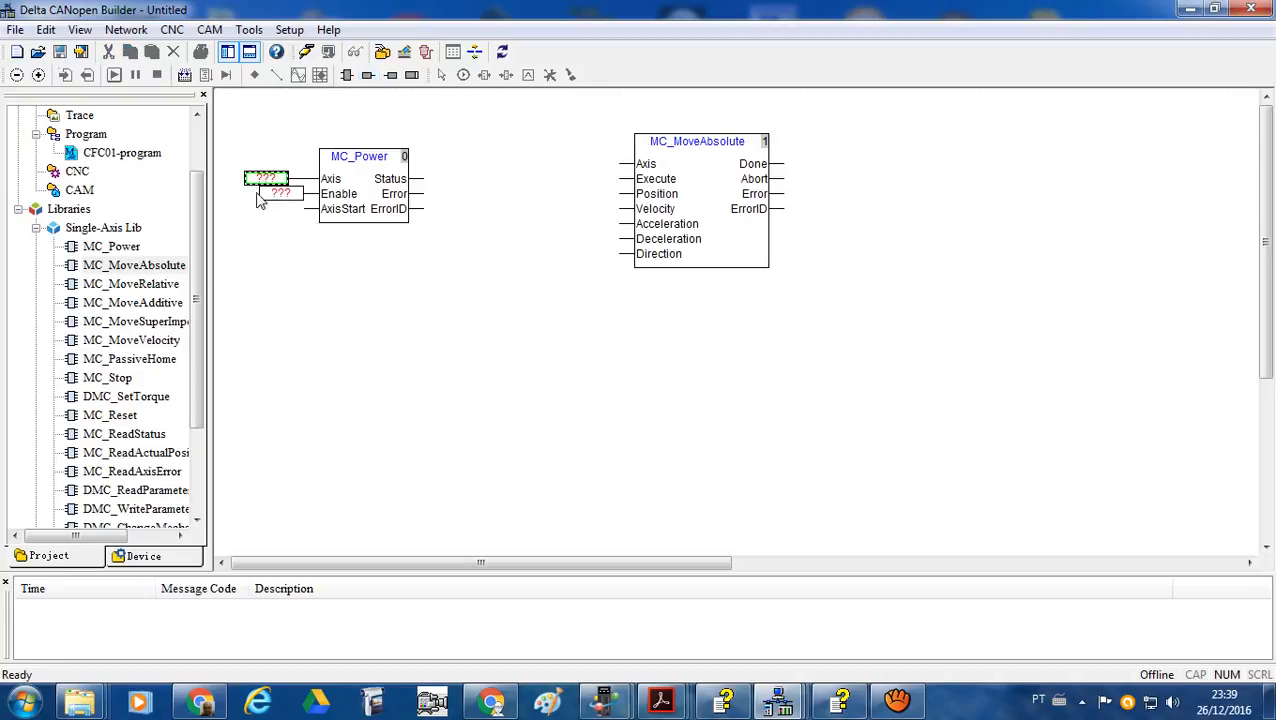
click(251, 199)
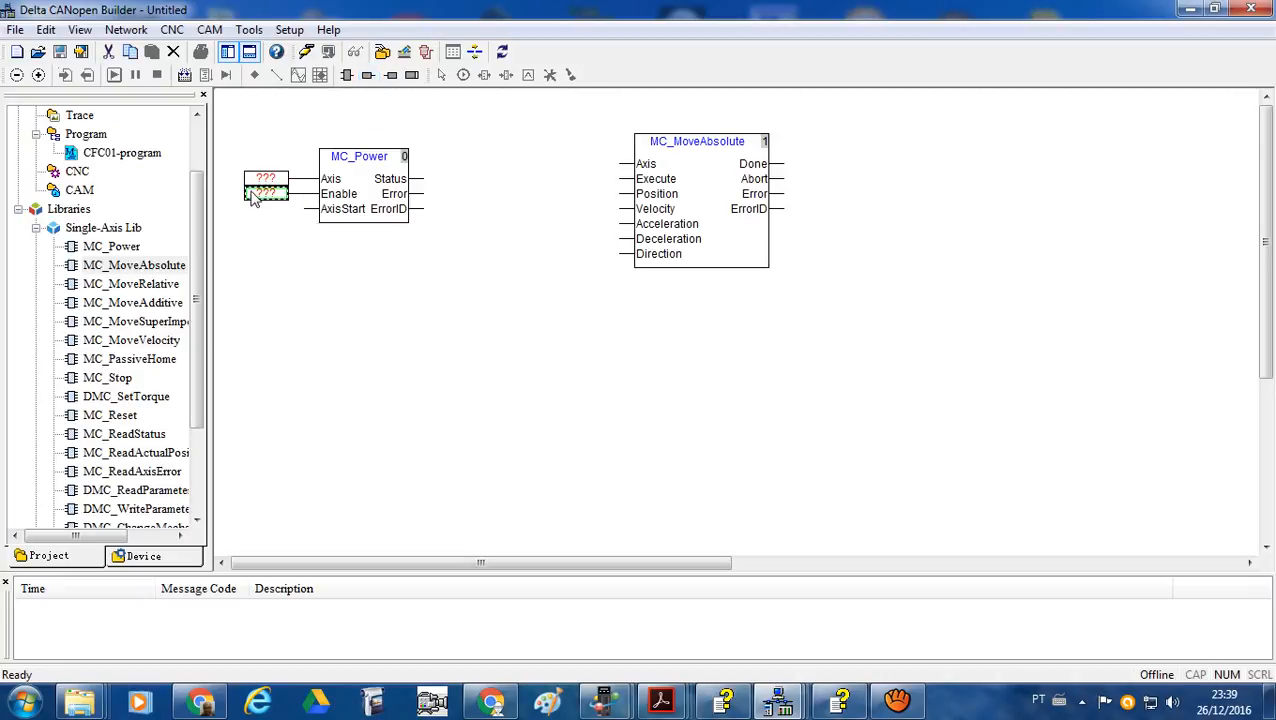
click(369, 77)
click(252, 210)
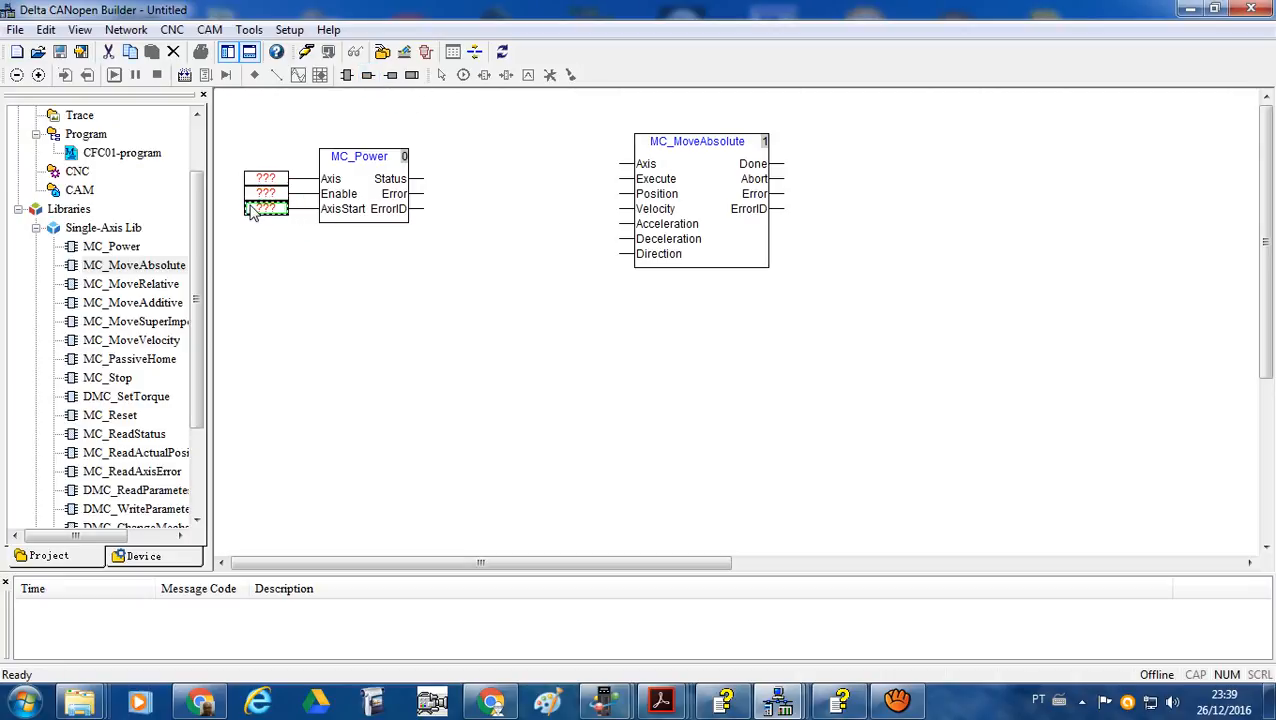
- Attach output elements to the Status, Error and ErrorID pins of the MC_Power block
click(391, 75)
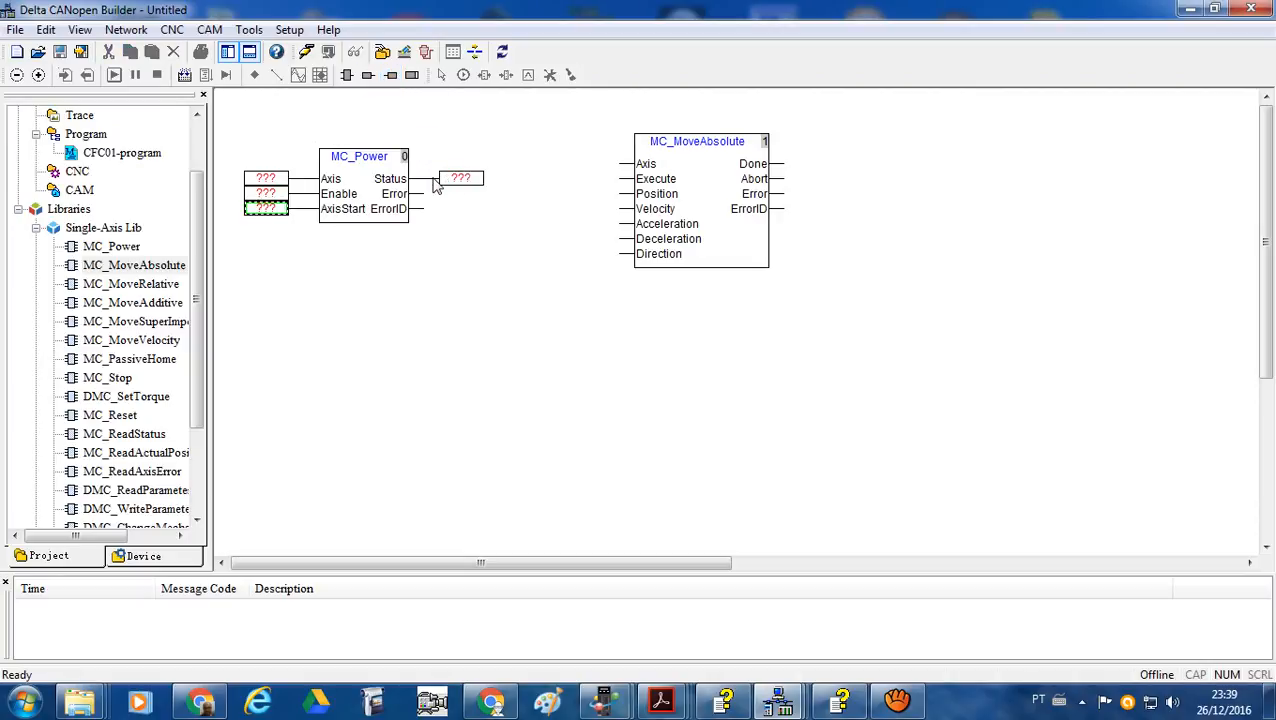
click(436, 186)
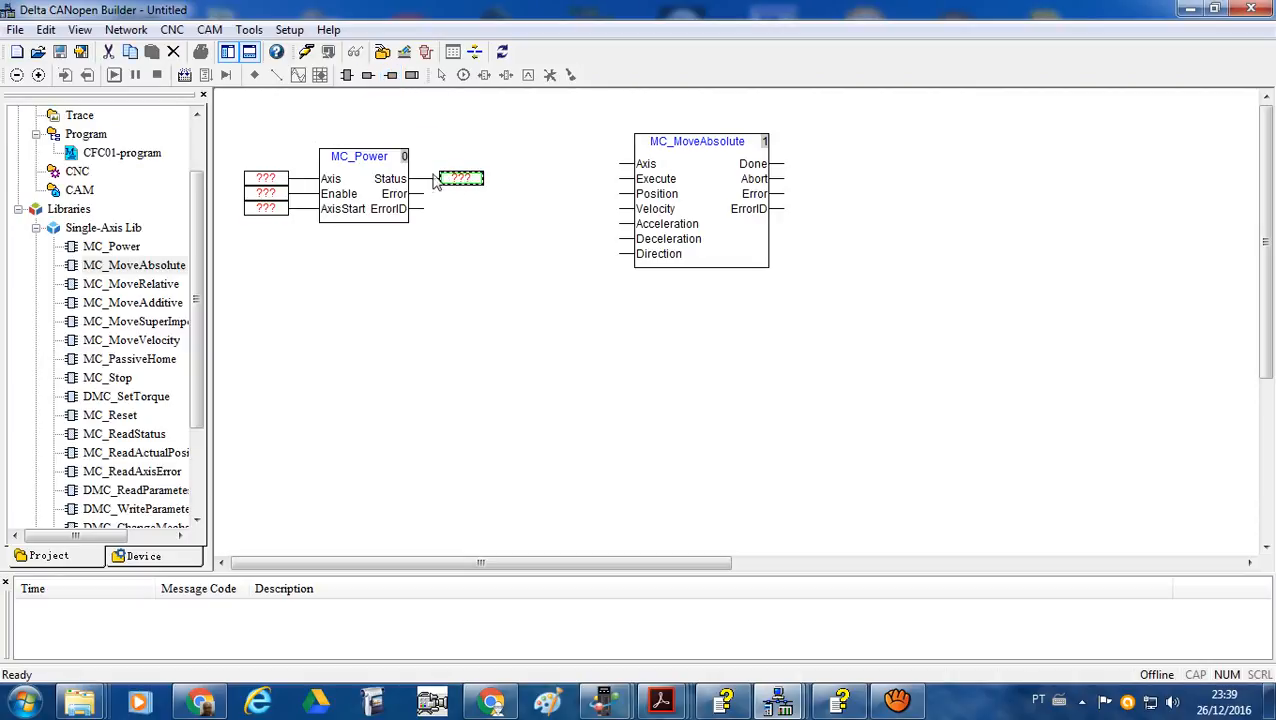
click(391, 76)
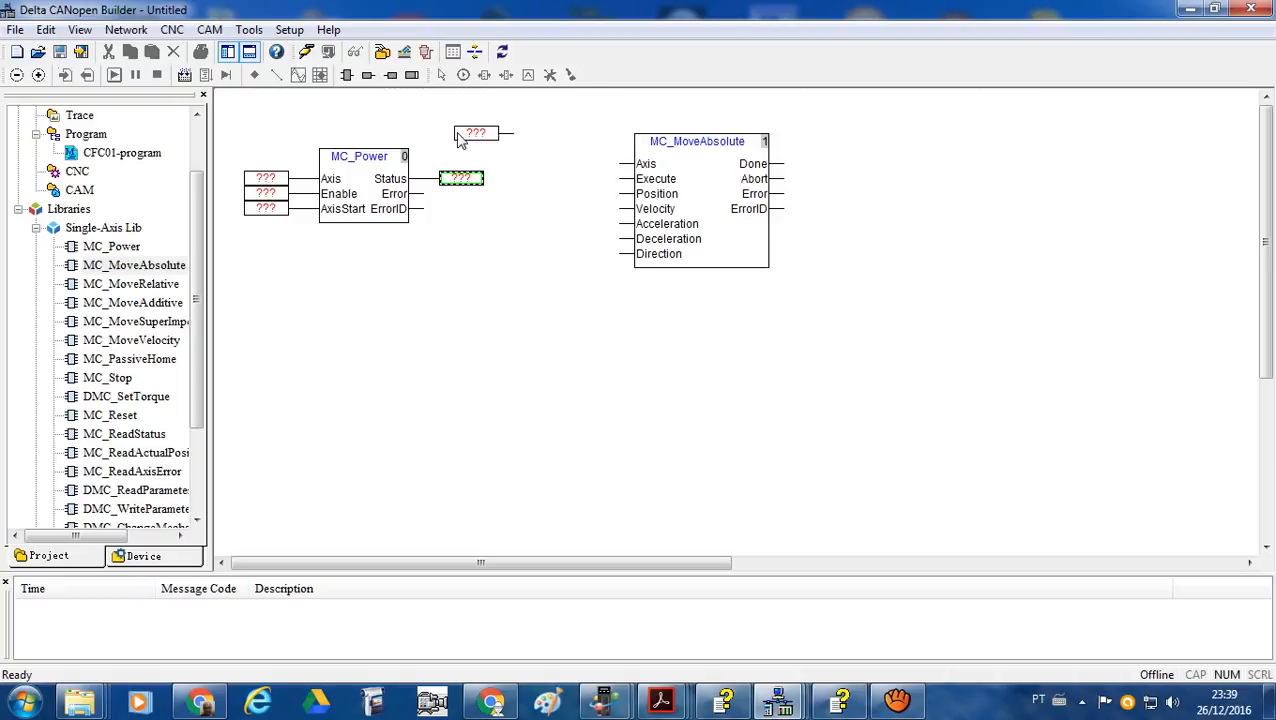
key(Escape)
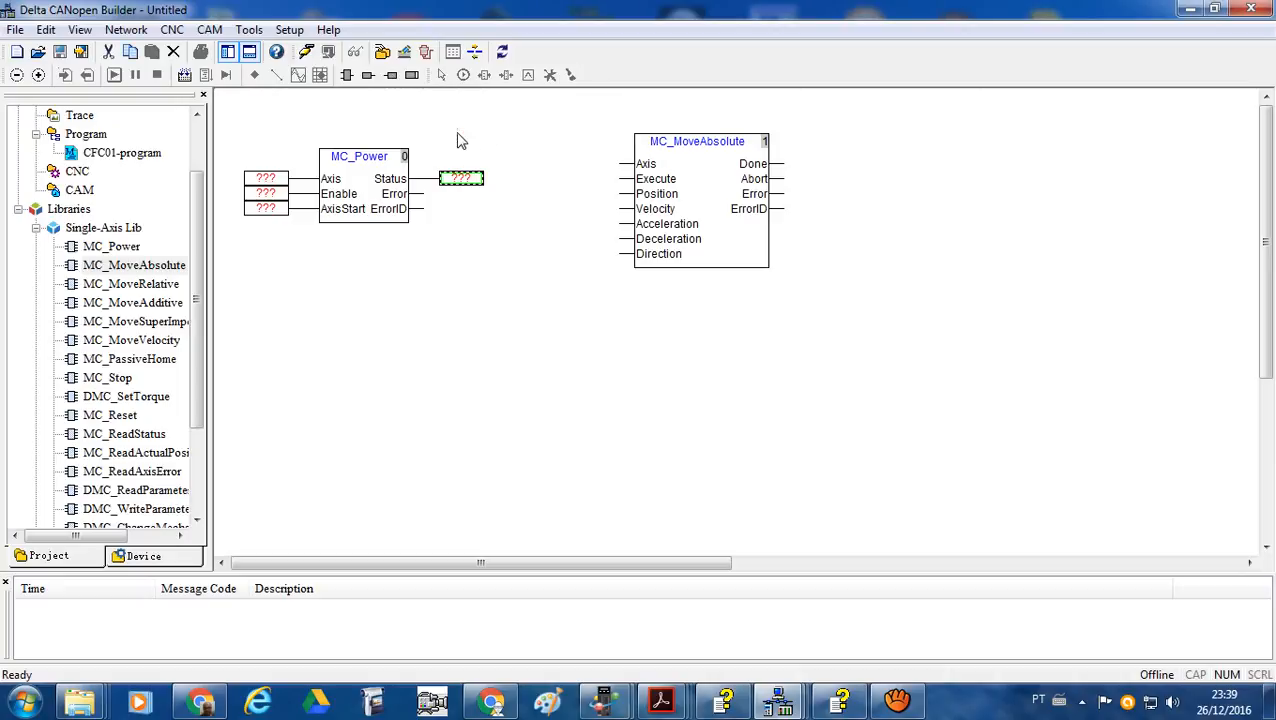
click(391, 79)
click(450, 194)
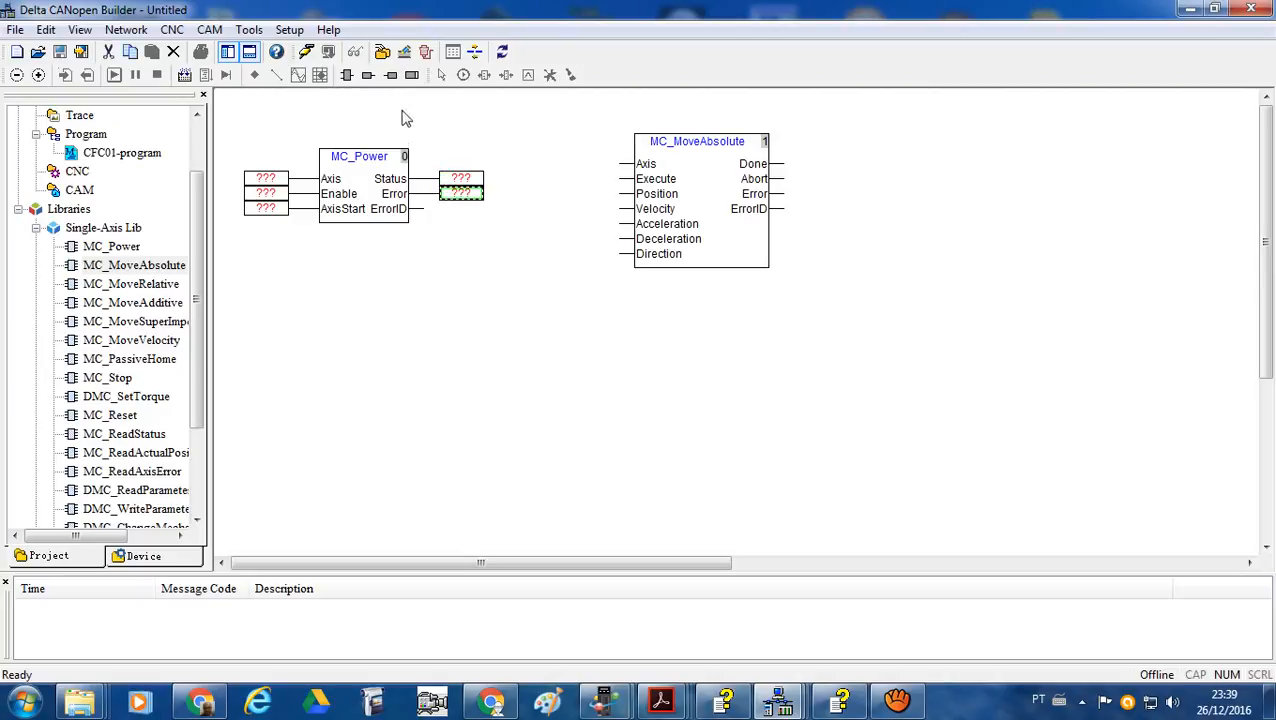
click(391, 79)
click(447, 210)
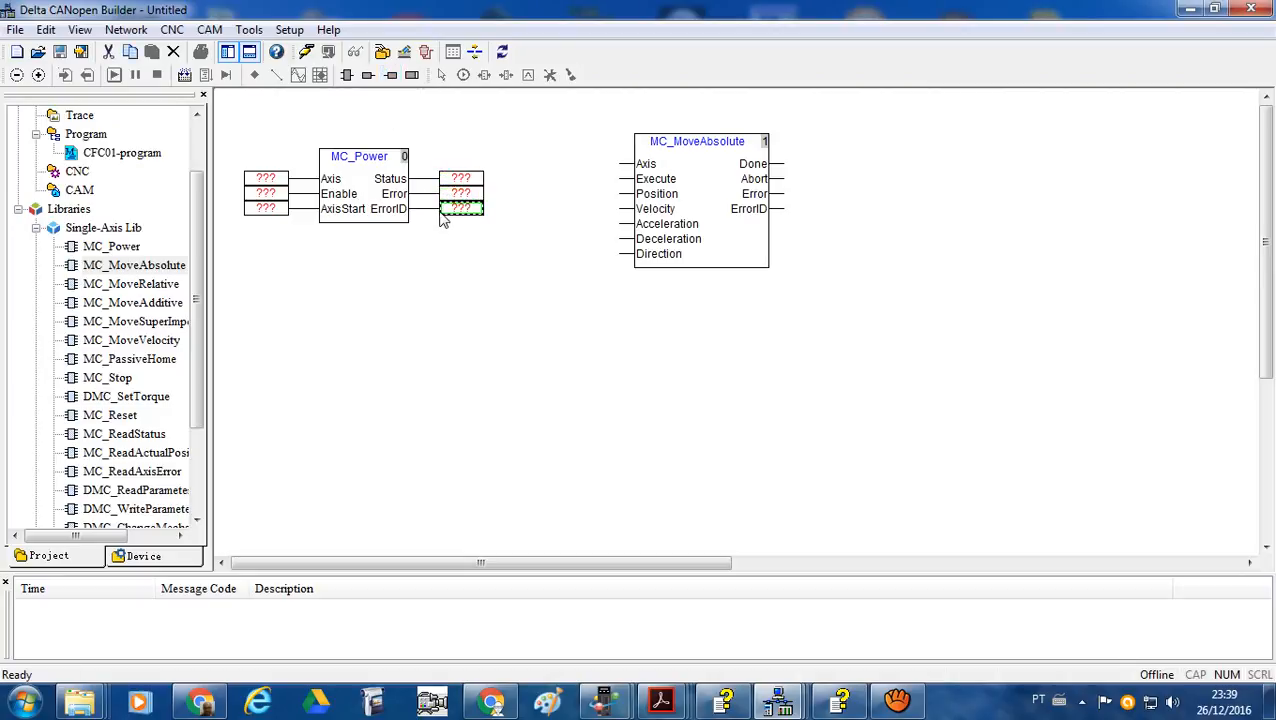
click(444, 257)
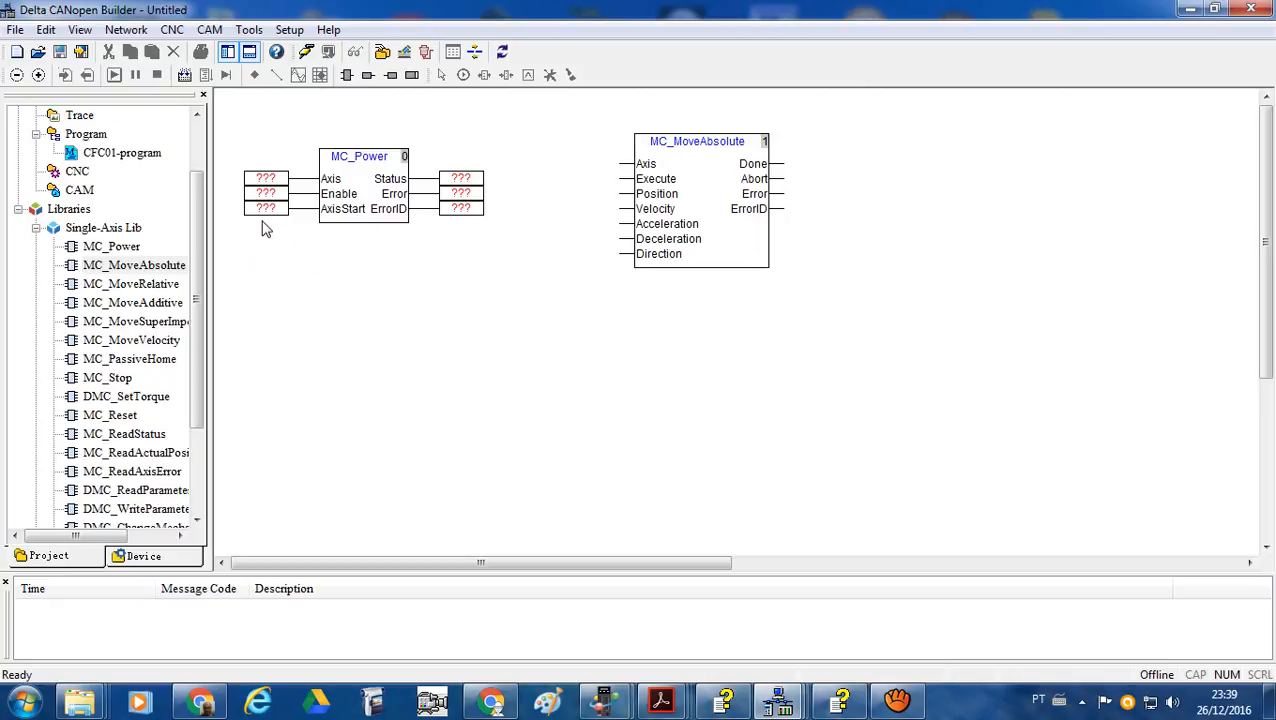
- Switch to the CANopen Builder help and read the 14.1.8 MC_Power topic on the block's input and output parameters
click(727, 705)
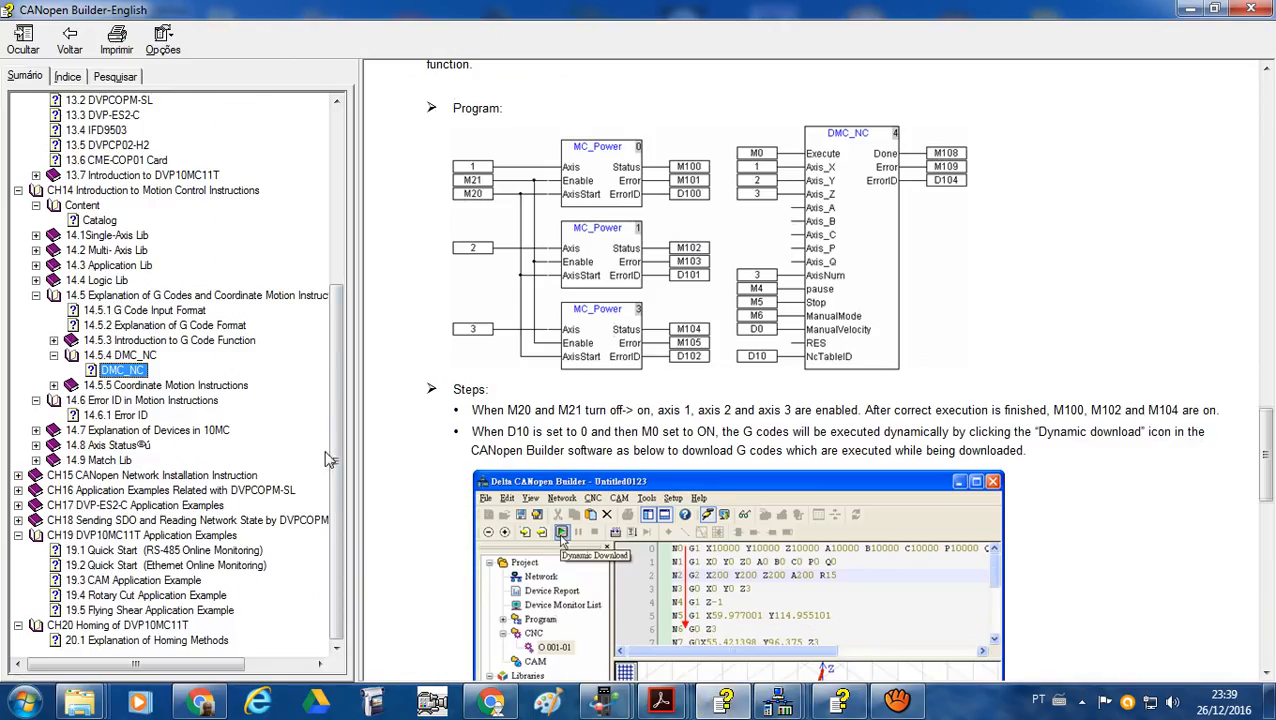
mouse_move(337, 456)
mouse_down()
mouse_move(340, 375)
mouse_move(360, 377)
mouse_move(363, 401)
mouse_move(376, 298)
mouse_up()
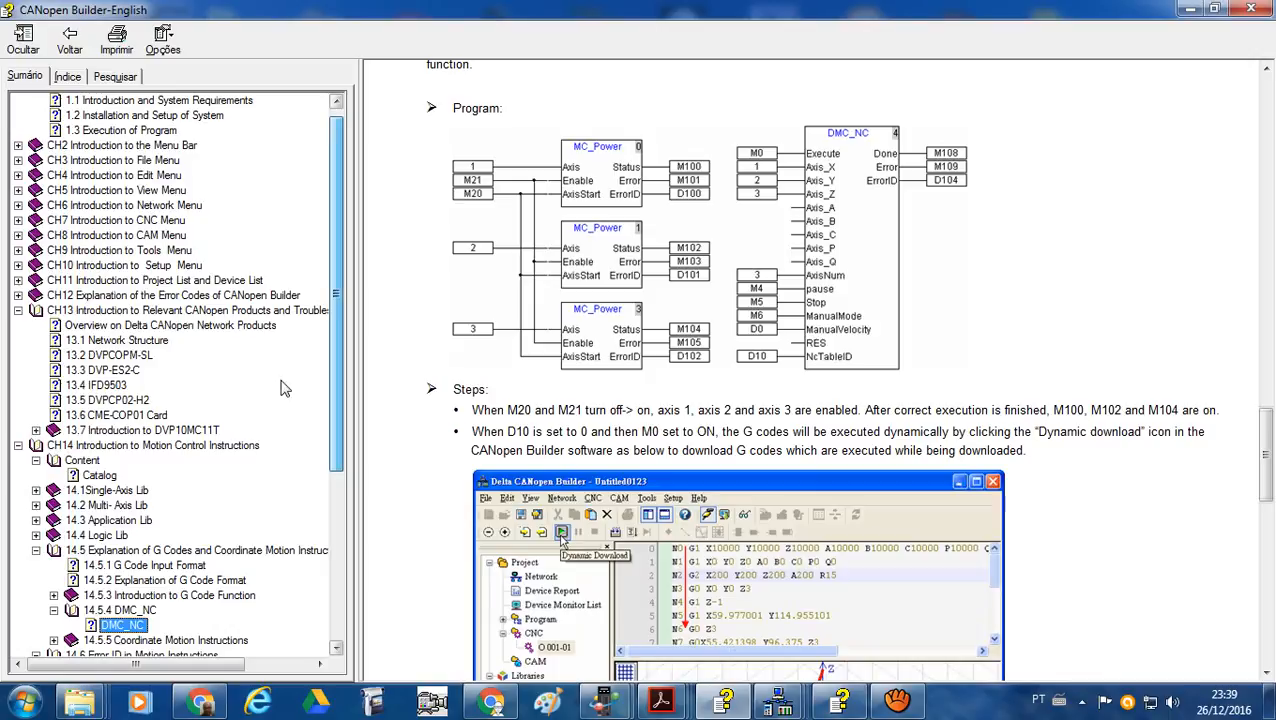
click(36, 490)
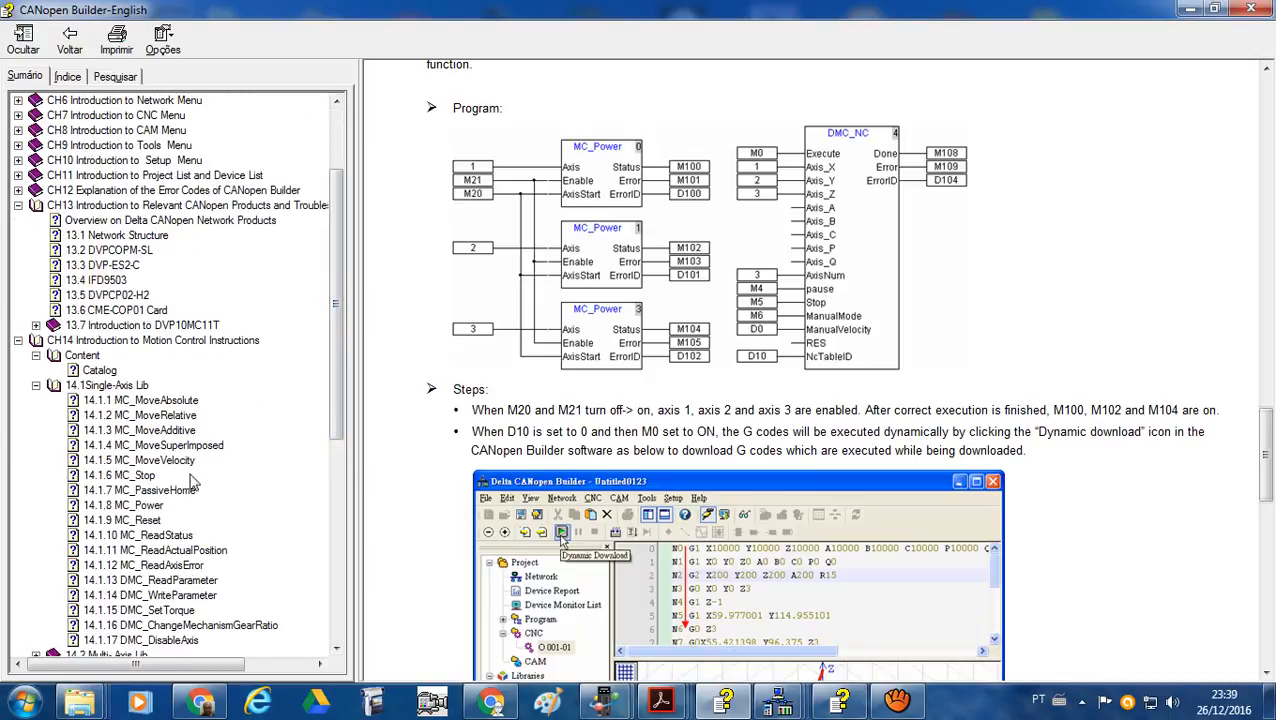
click(155, 505)
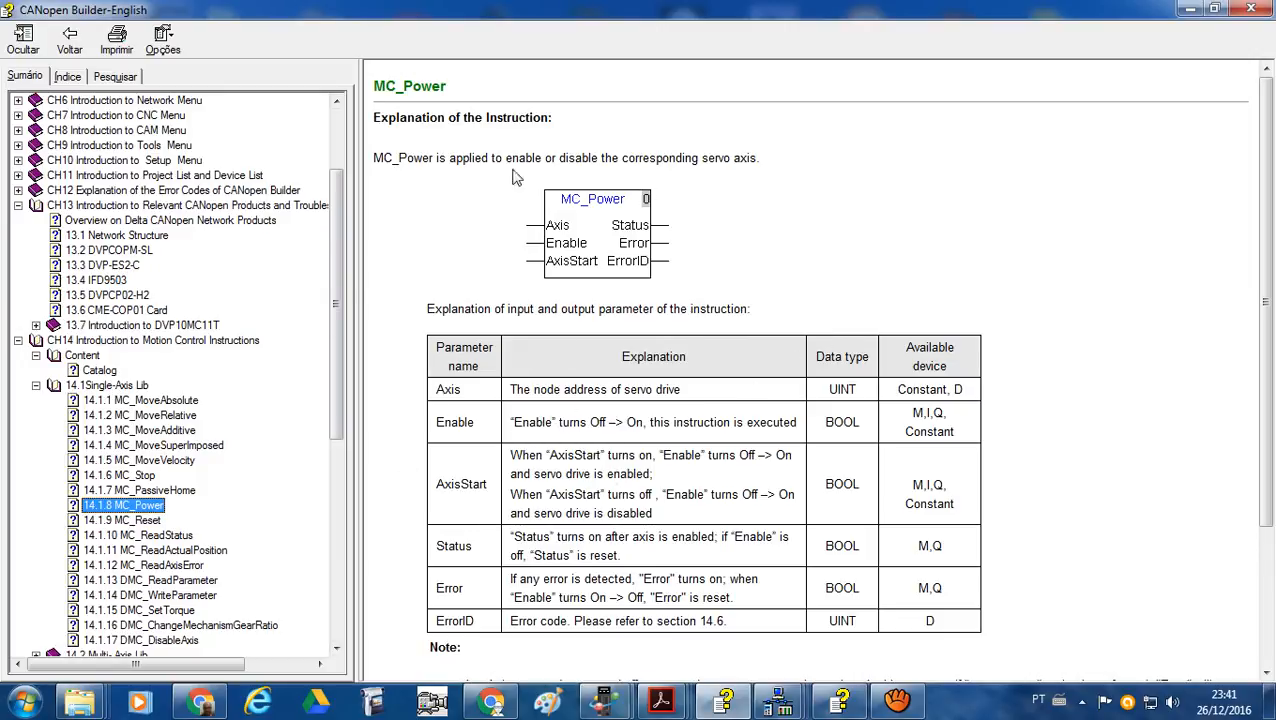
click(1189, 9)
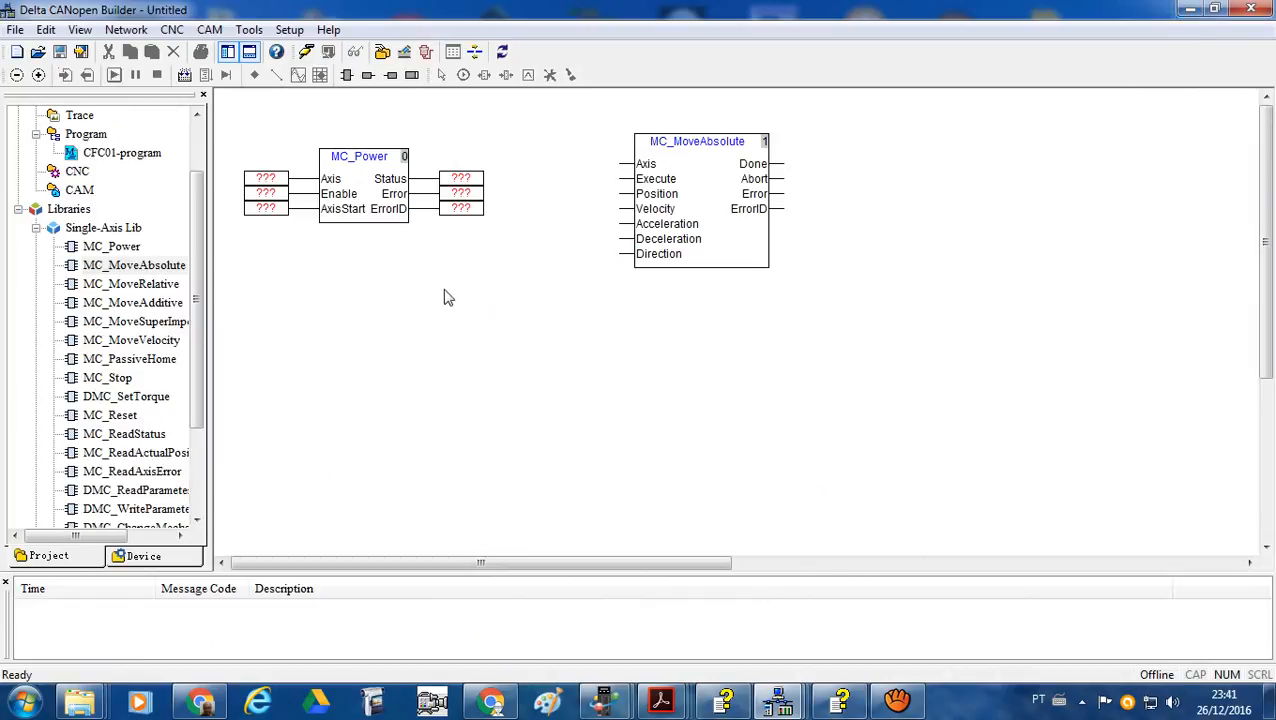
- Assign 2 to the Axis input, M0 to Enable and M1 to AxisStart on the MC_Power block
click(263, 180)
click(263, 180)
text(2)
click(262, 194)
click(262, 194)
text(m0)
key(Return)
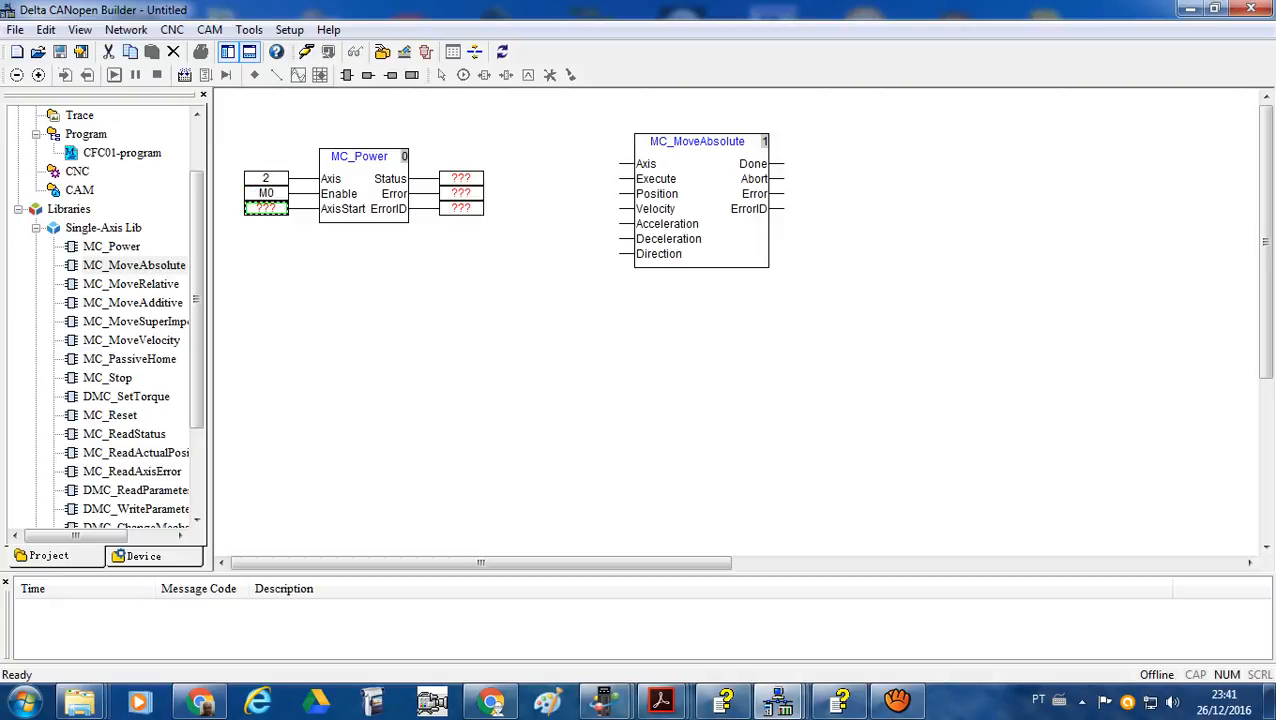
click(266, 209)
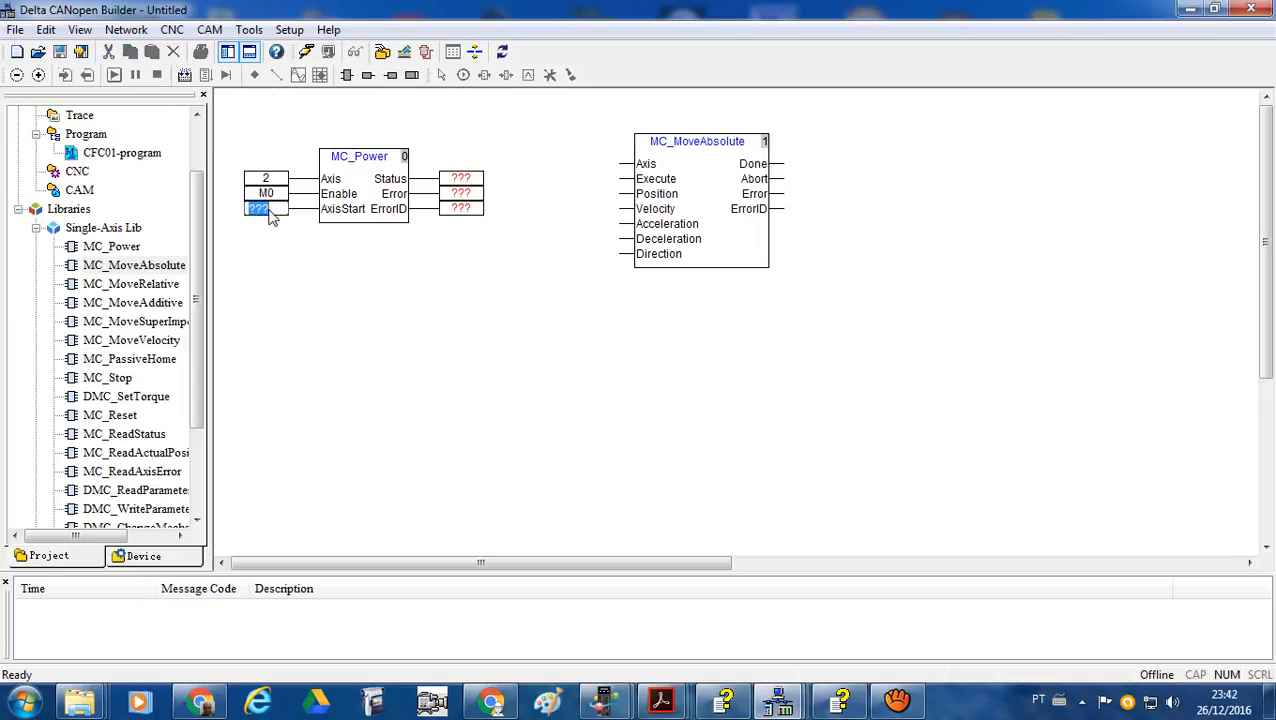
text(m1)
click(273, 239)
- Assign M2 to the Status output, M3 to Error and D0 to ErrorID on the MC_Power block
click(453, 184)
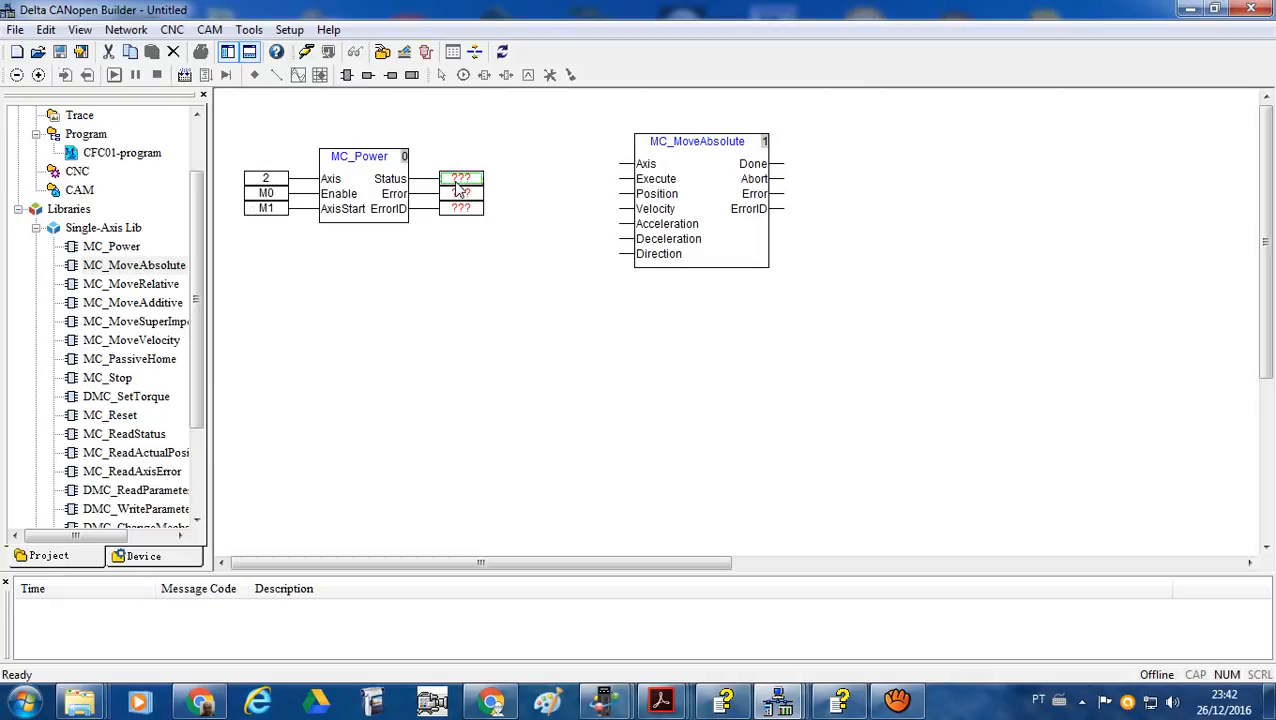
click(455, 184)
text(m2)
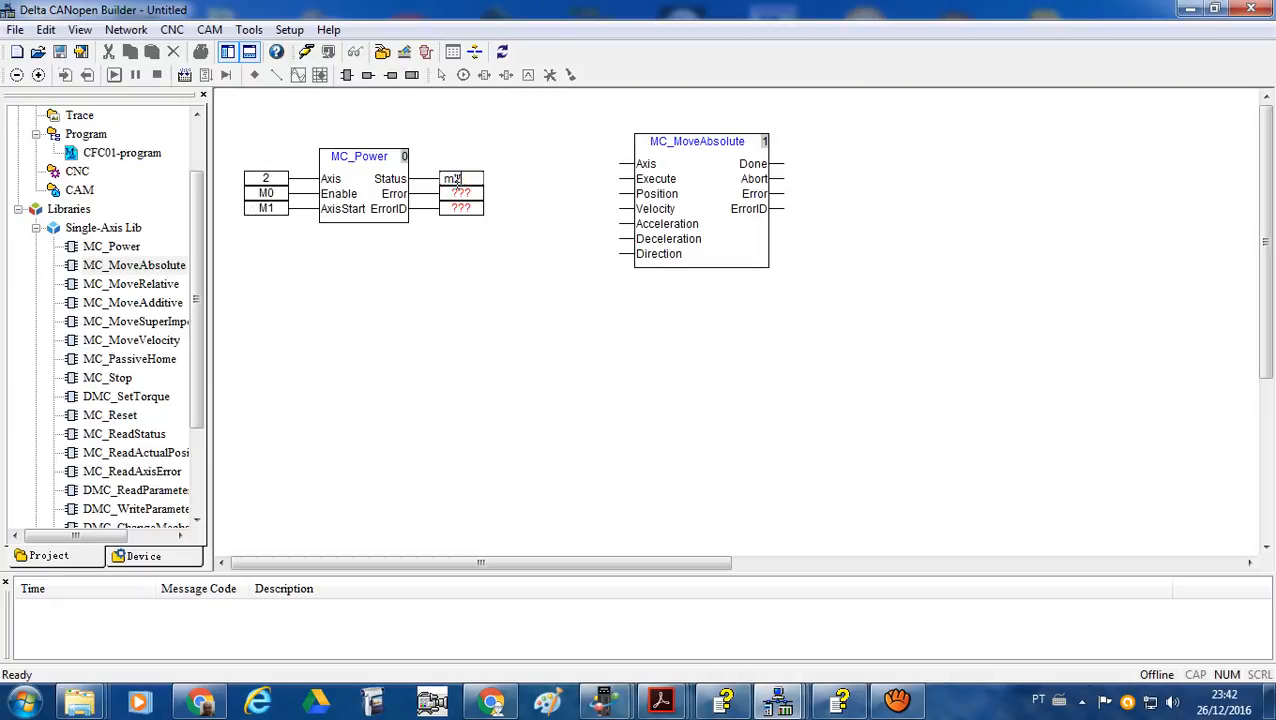
key(Tab)
text(m3)
key(Tab)
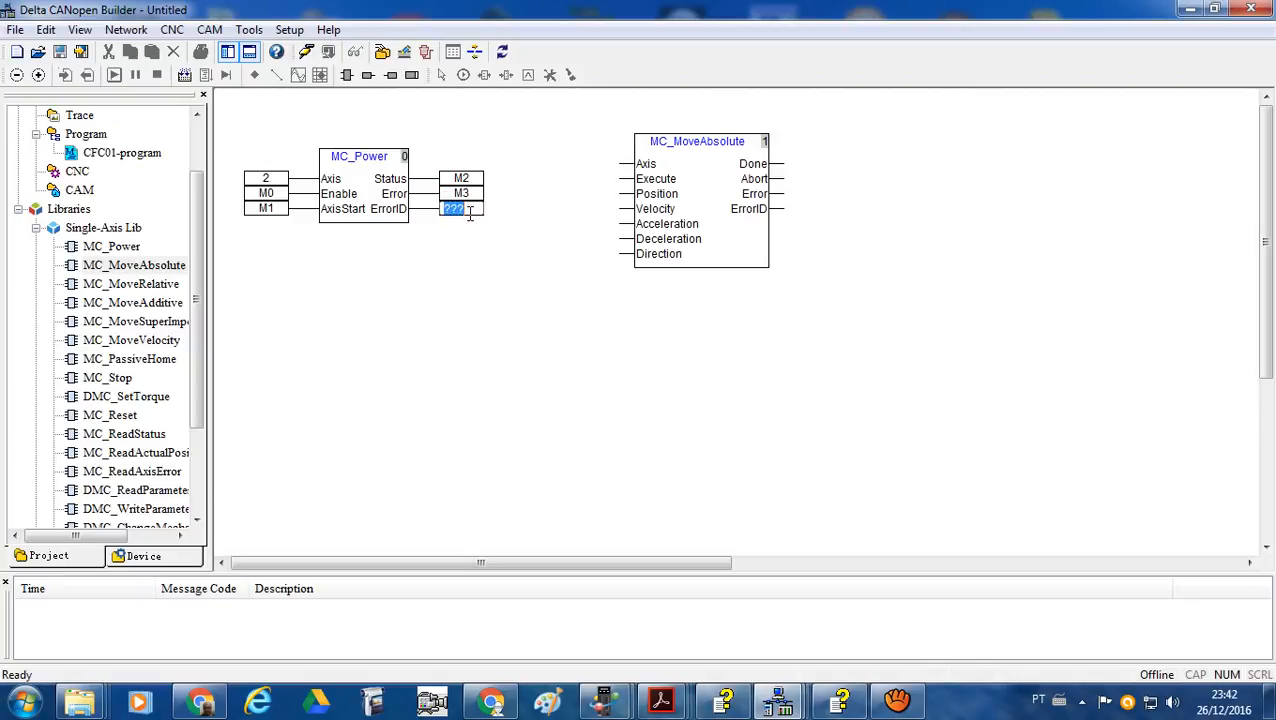
text(d0)
click(472, 226)
- Close the untitled project without saving its changes and switch to the already open TesteAPI project
click(1251, 9)
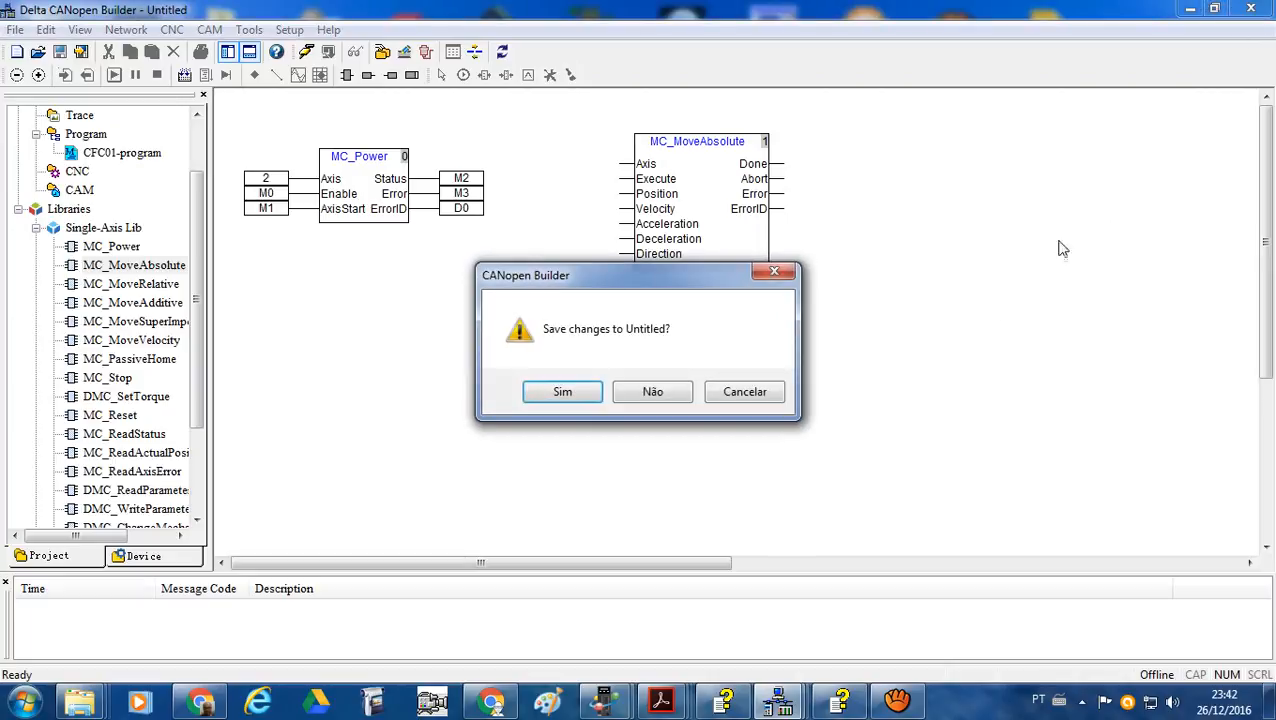
click(643, 401)
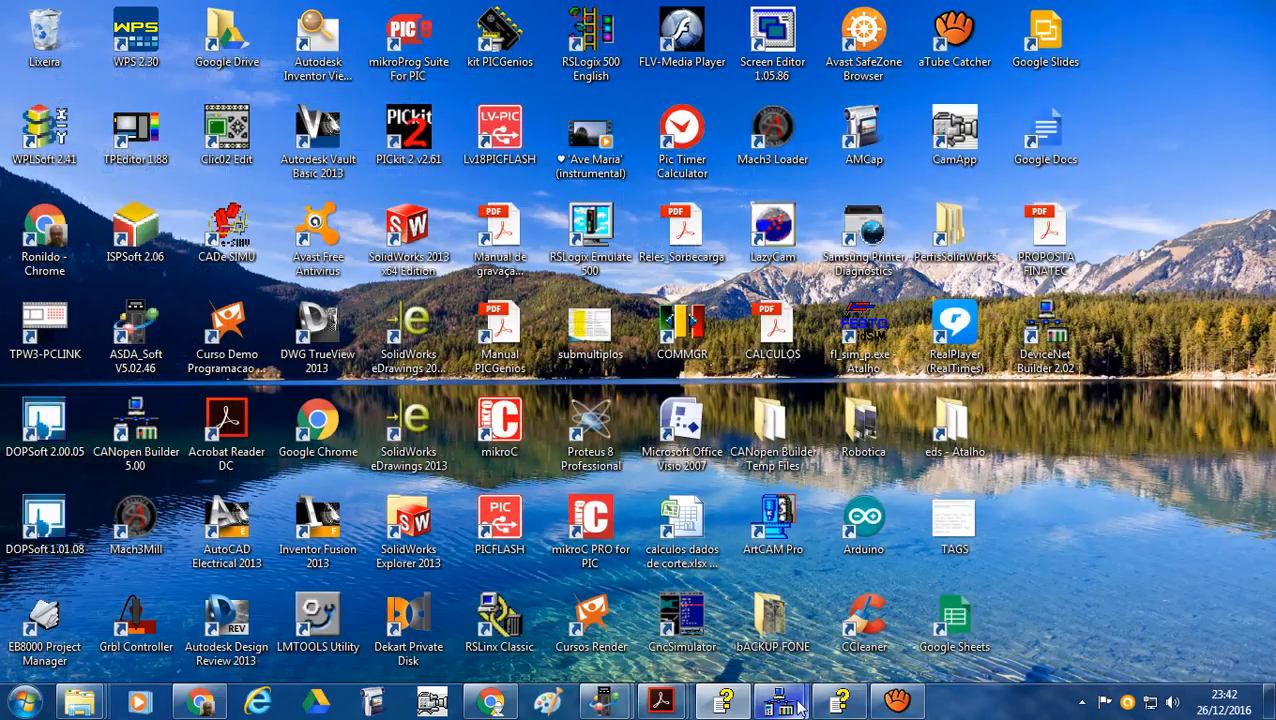
mouse_move(779, 701)
click(730, 617)
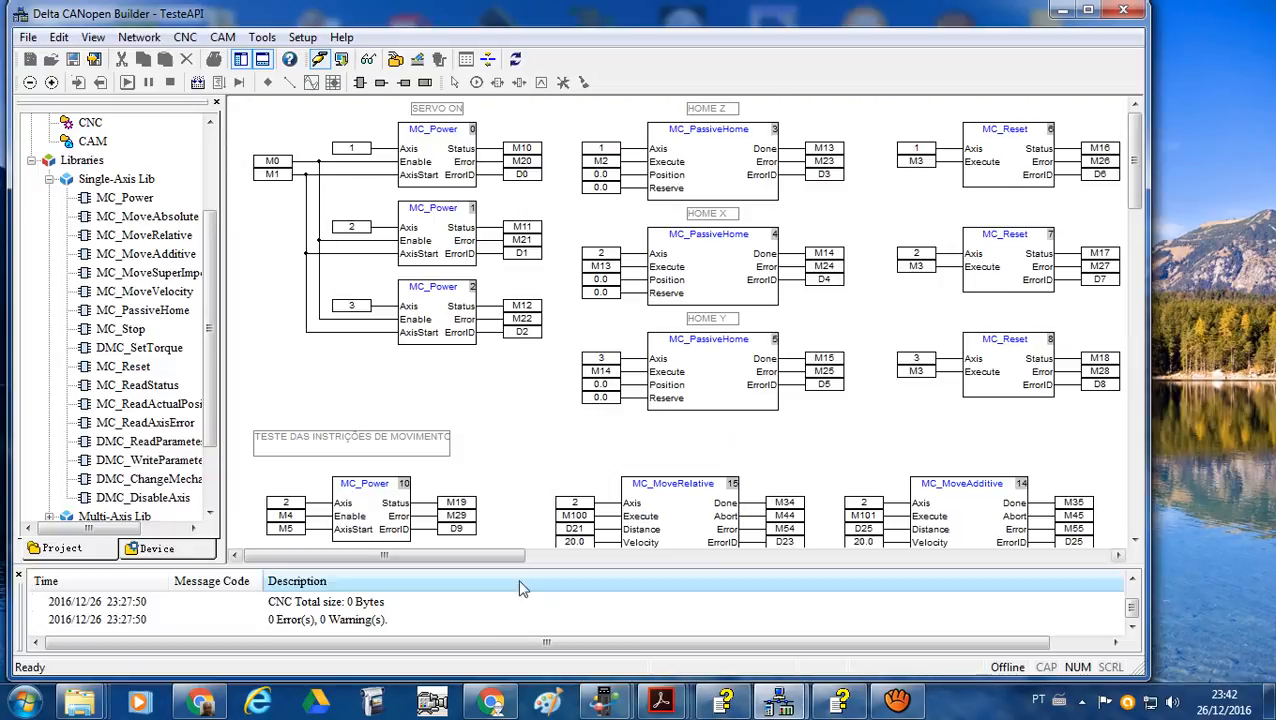
click(370, 704)
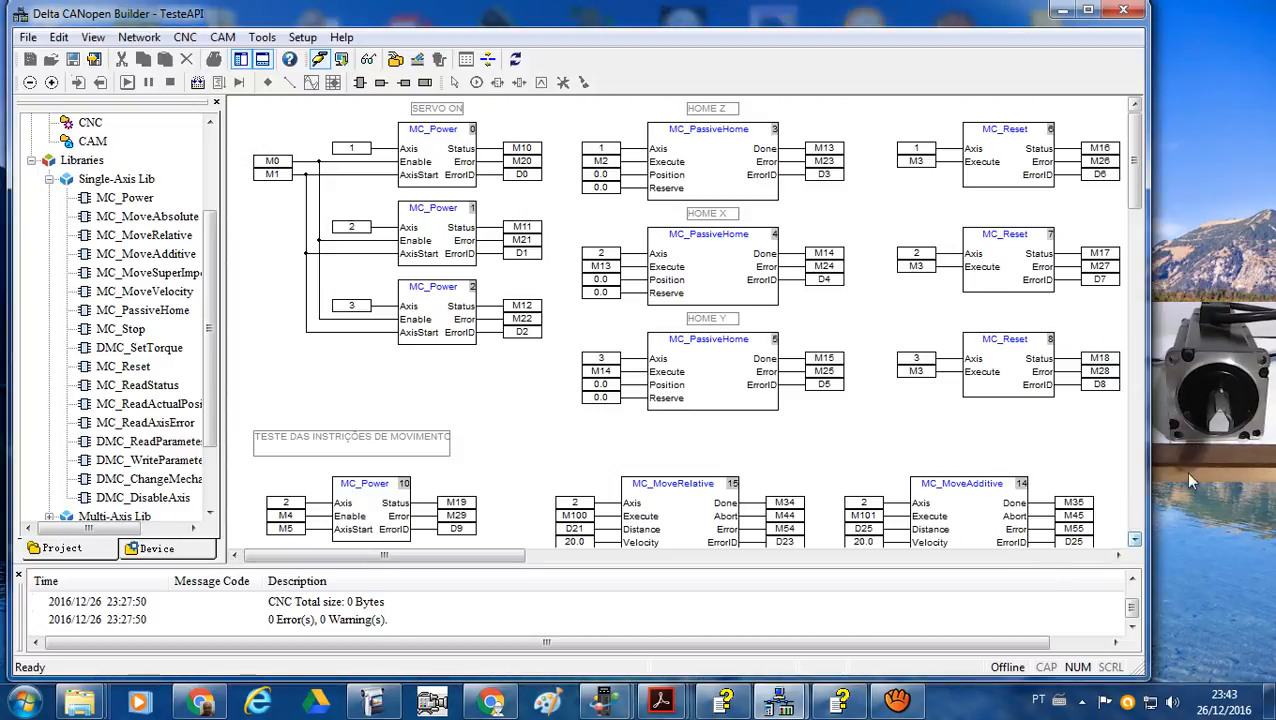
right_click(1183, 363)
click(1170, 520)
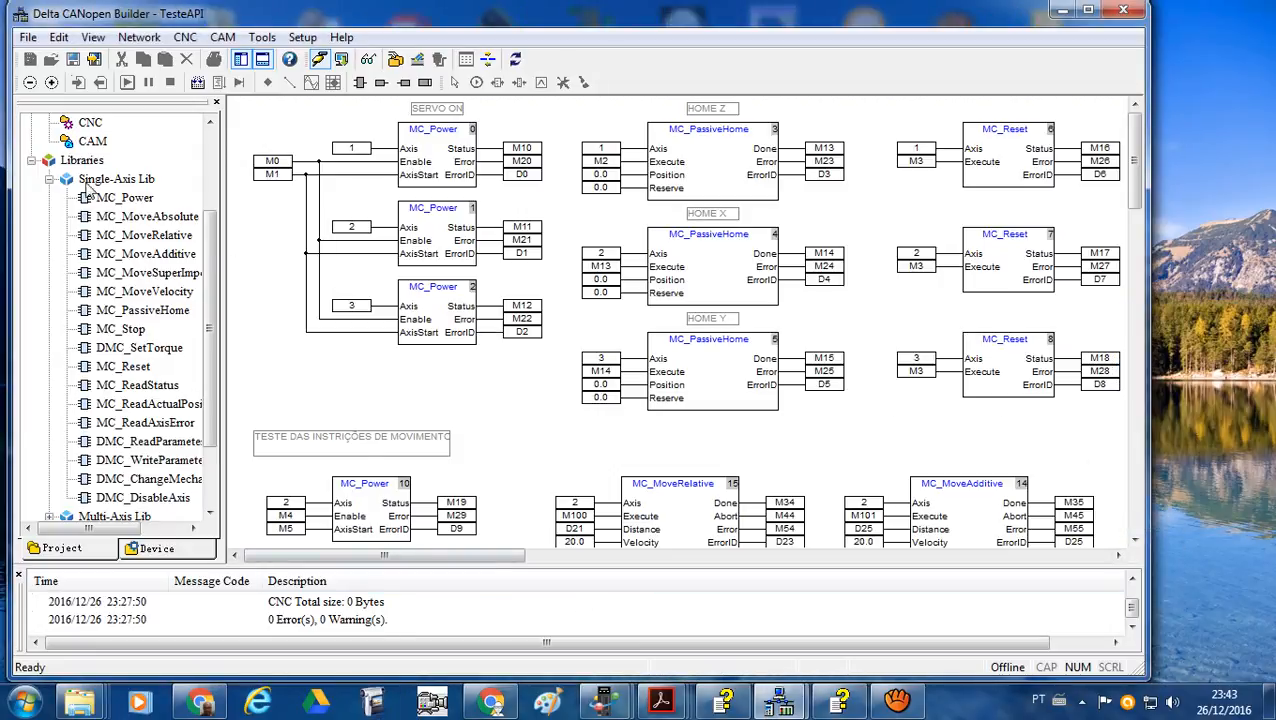
- Open the network view of the TesteAPI project to examine the DVP10MC11T controller and its connected axes
drag(209, 328, 240, 175)
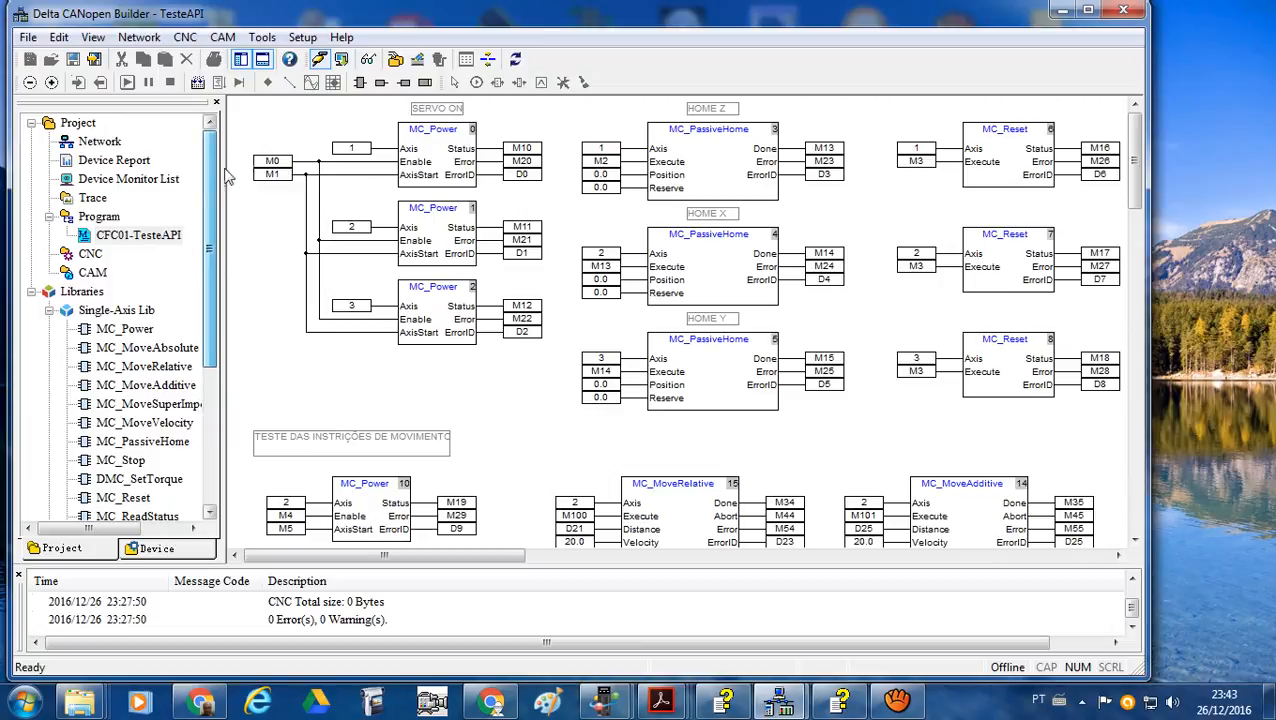
click(114, 142)
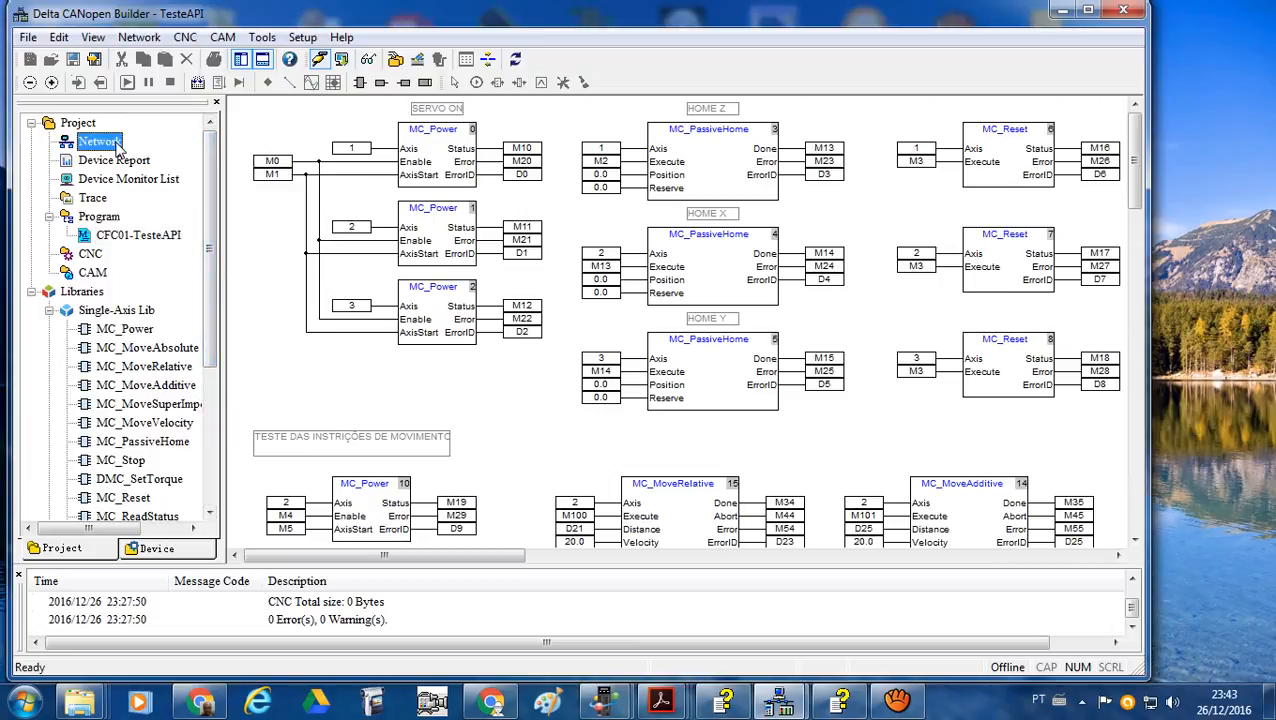
double_click(117, 145)
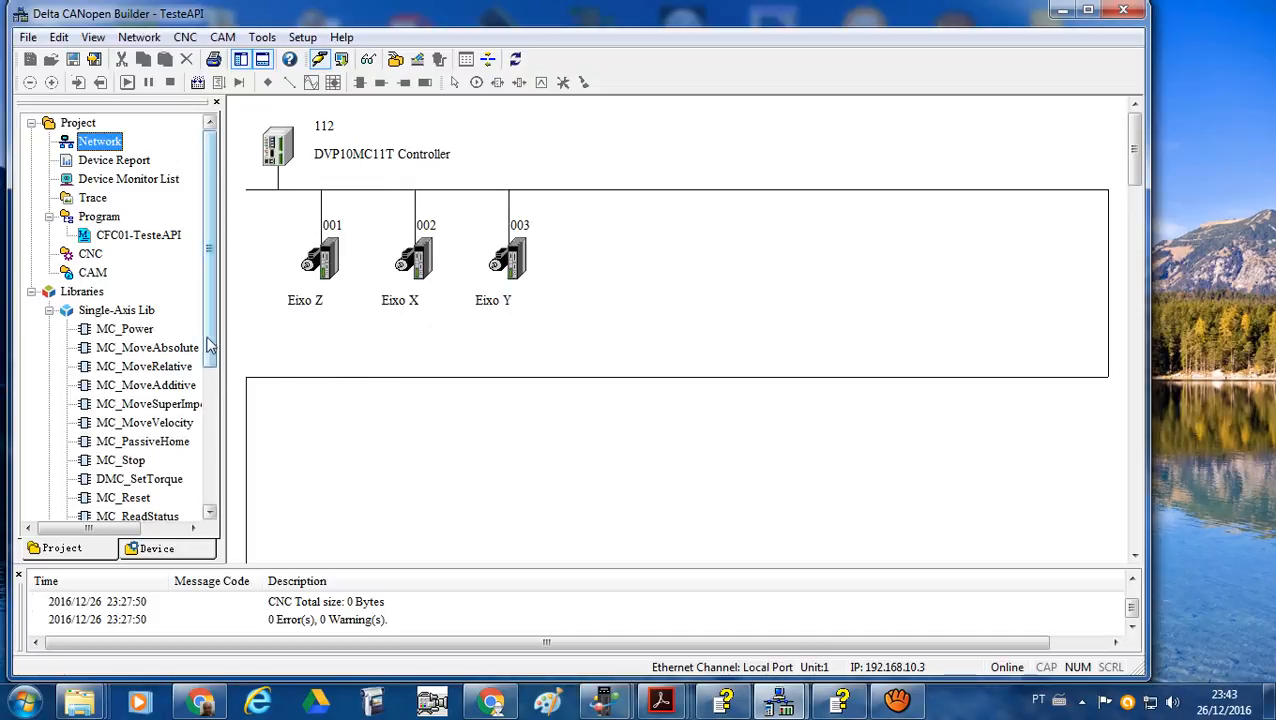
drag(209, 345, 207, 414)
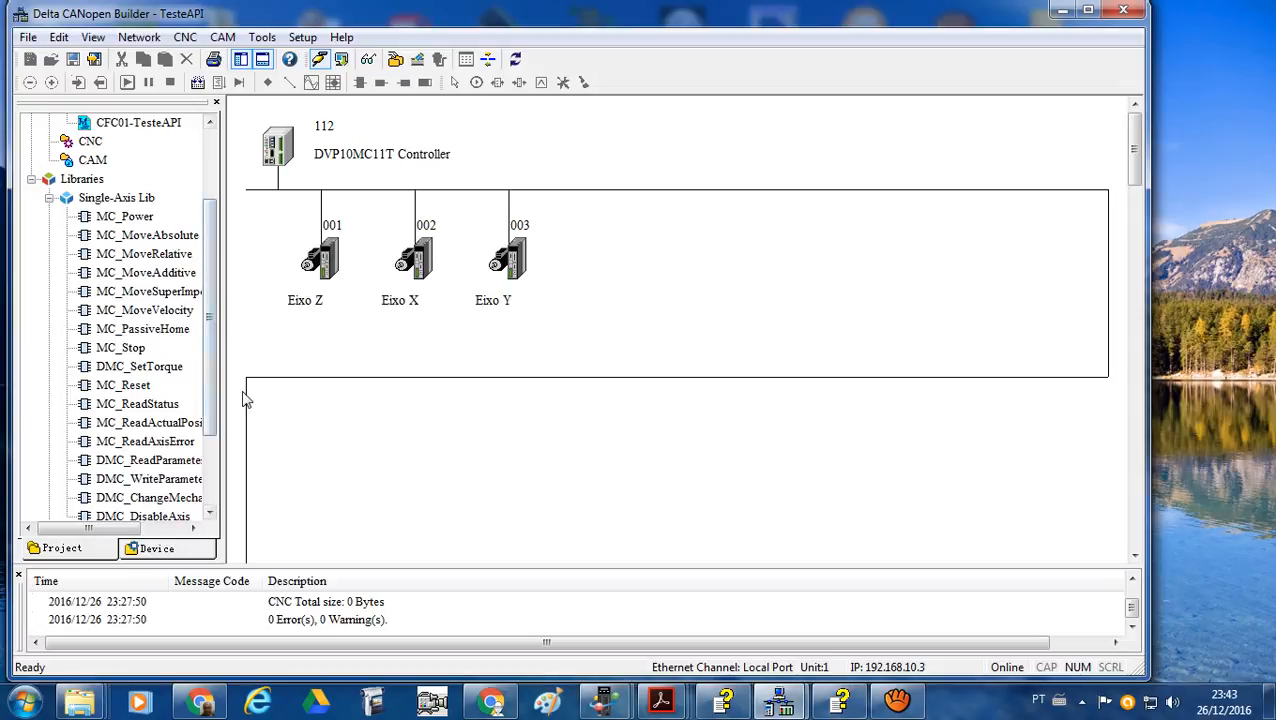
scroll(233, 319, up, 3)
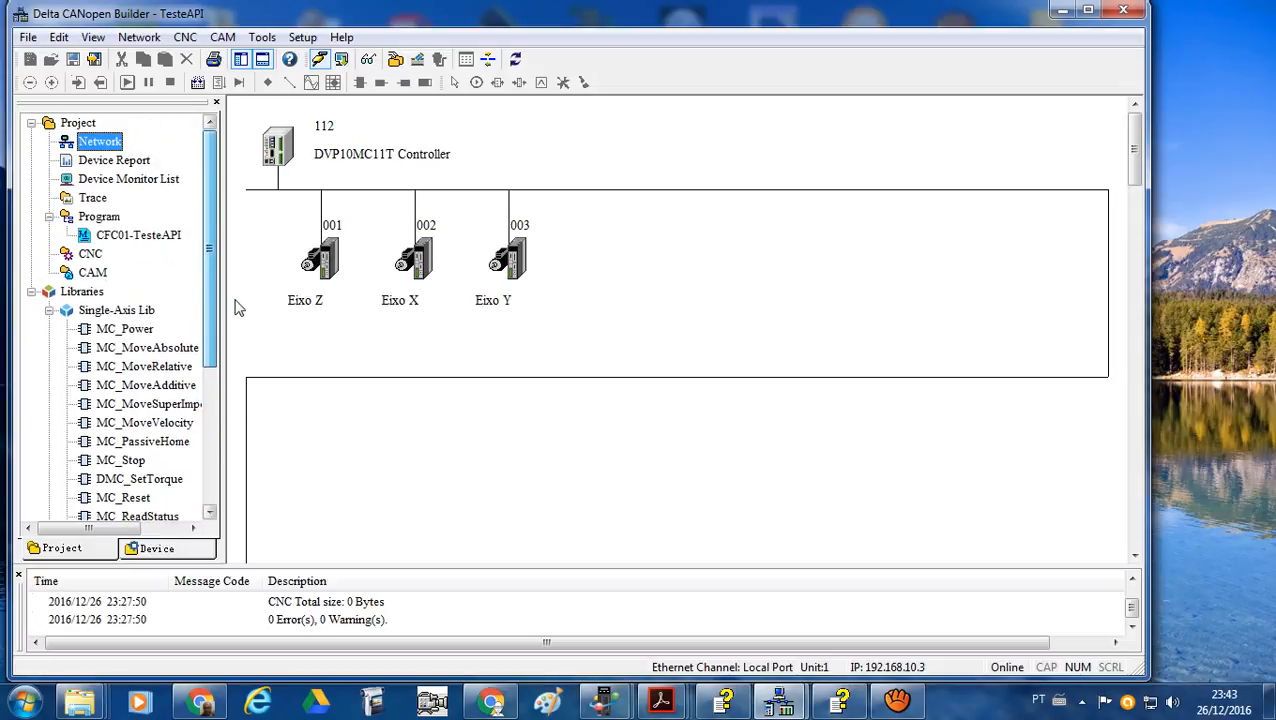
- Open the CFC01-TesteAPI program and go to its movement instruction test section
click(172, 240)
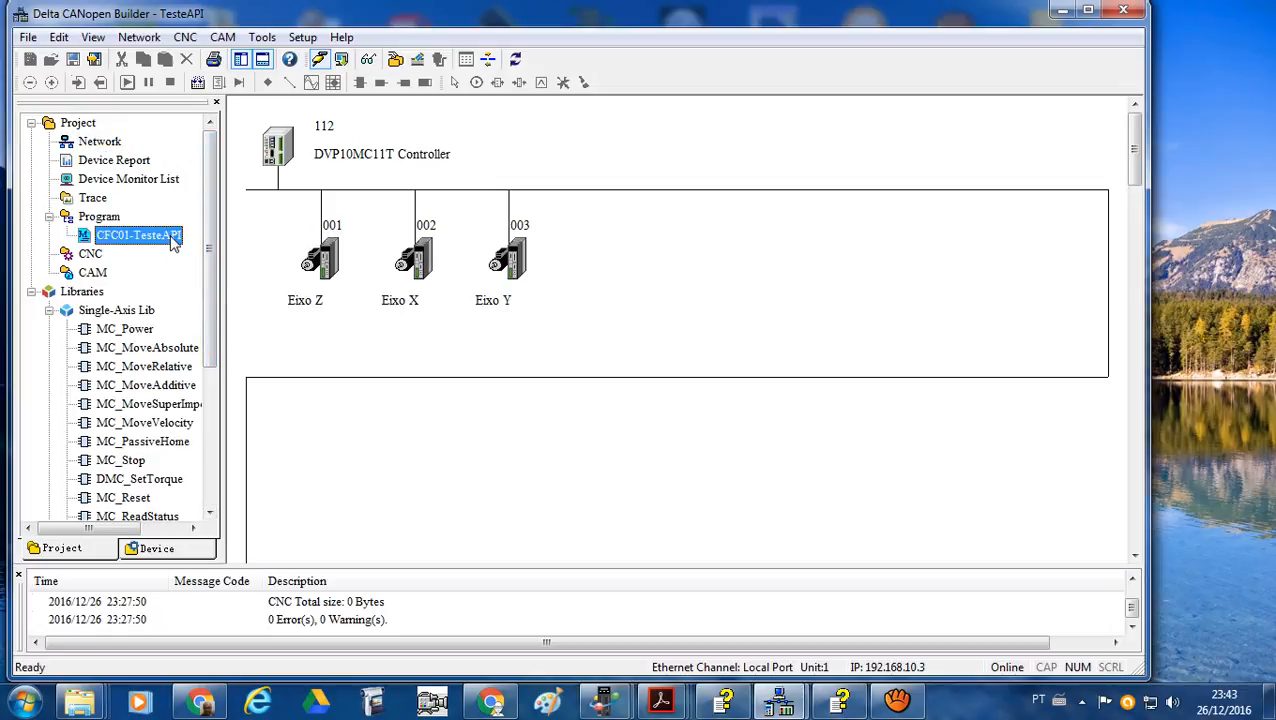
double_click(172, 240)
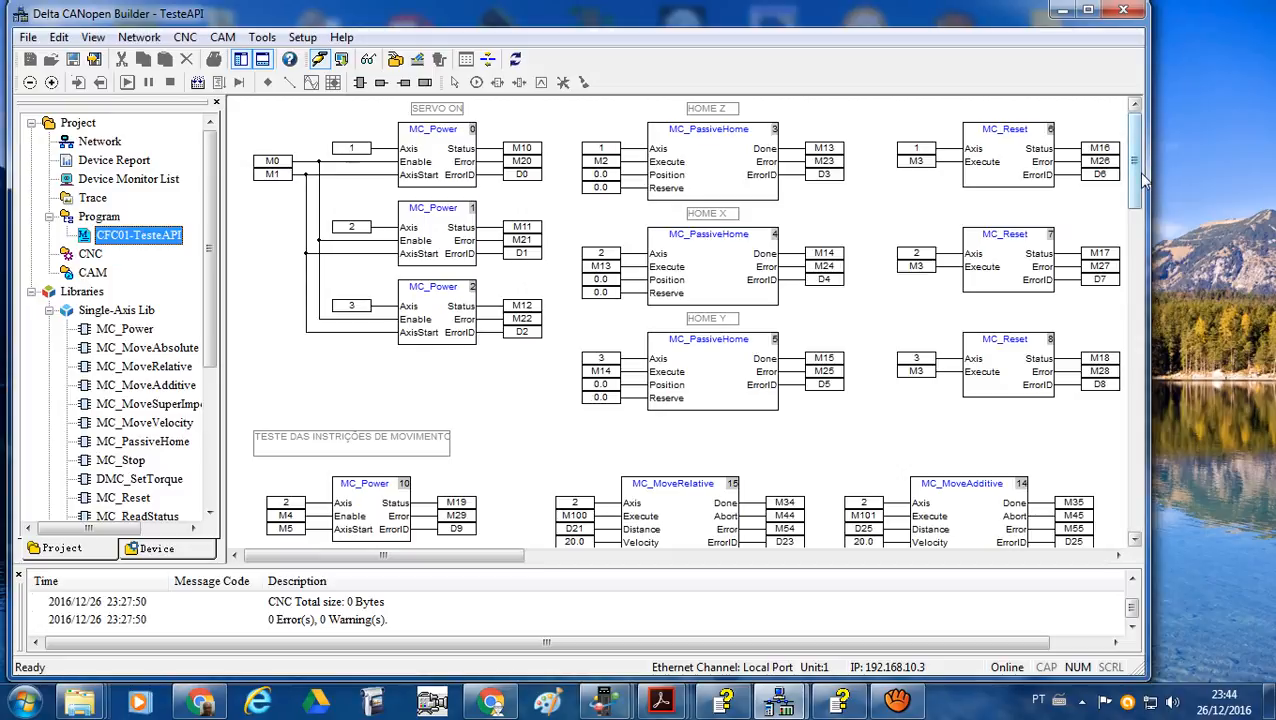
drag(1141, 178, 1069, 234)
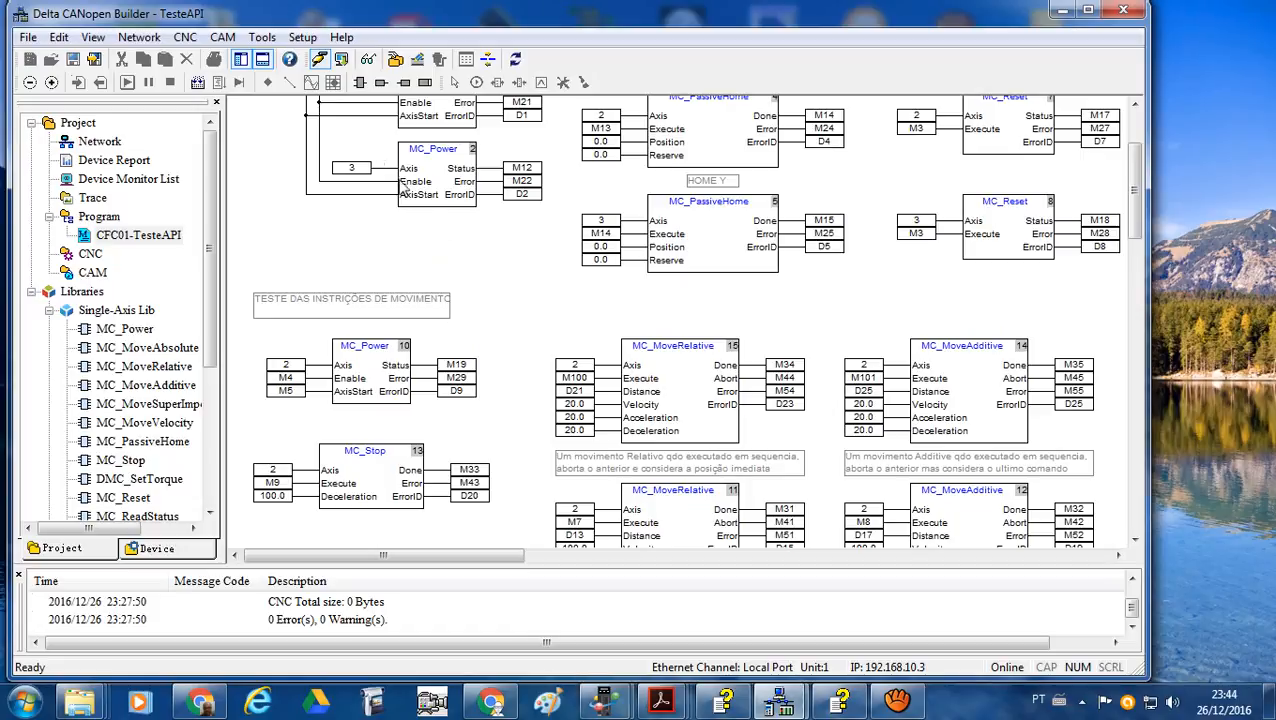
- Compile the CFC01-TesteAPI program for the online controller and start monitoring its device values
click(319, 62)
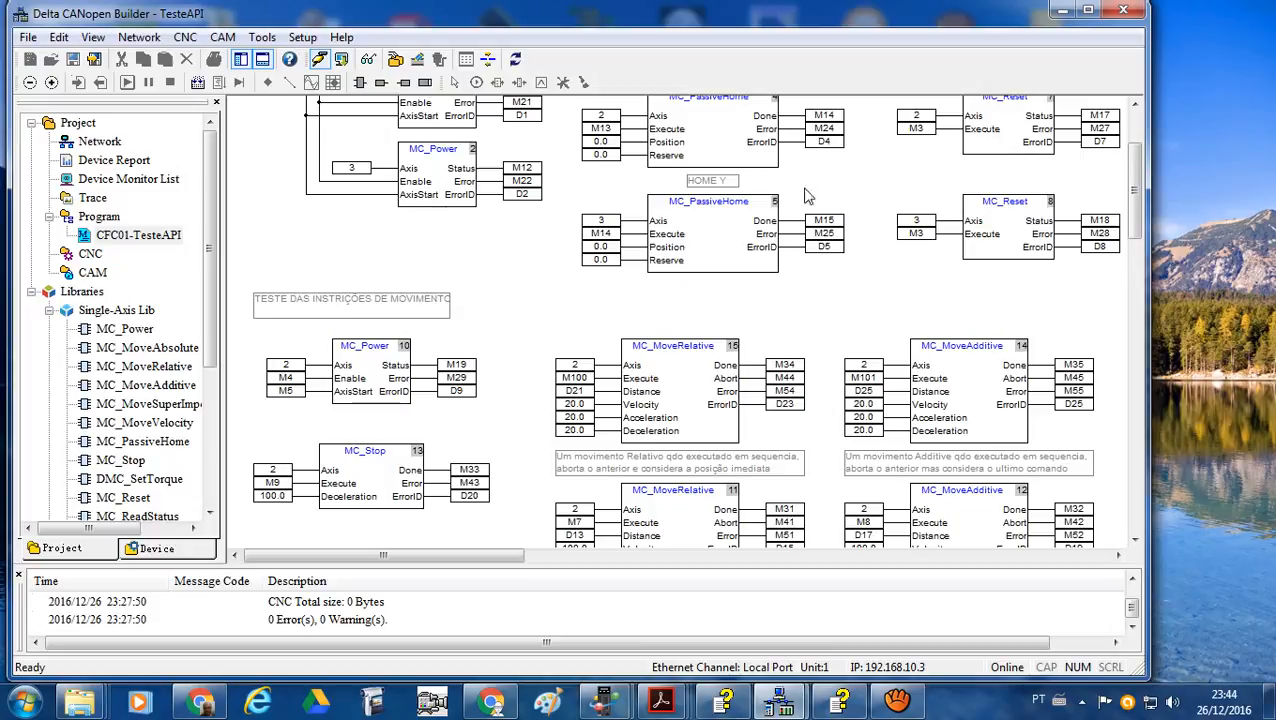
click(341, 60)
click(368, 62)
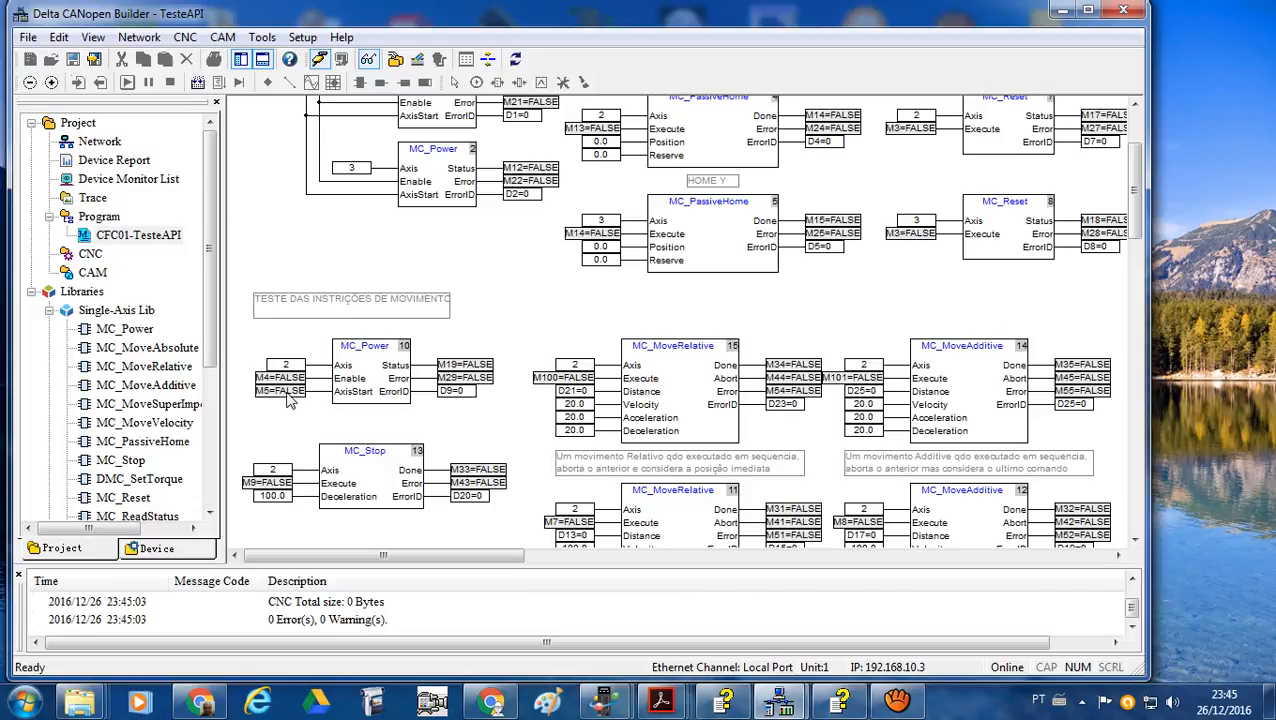
click(374, 703)
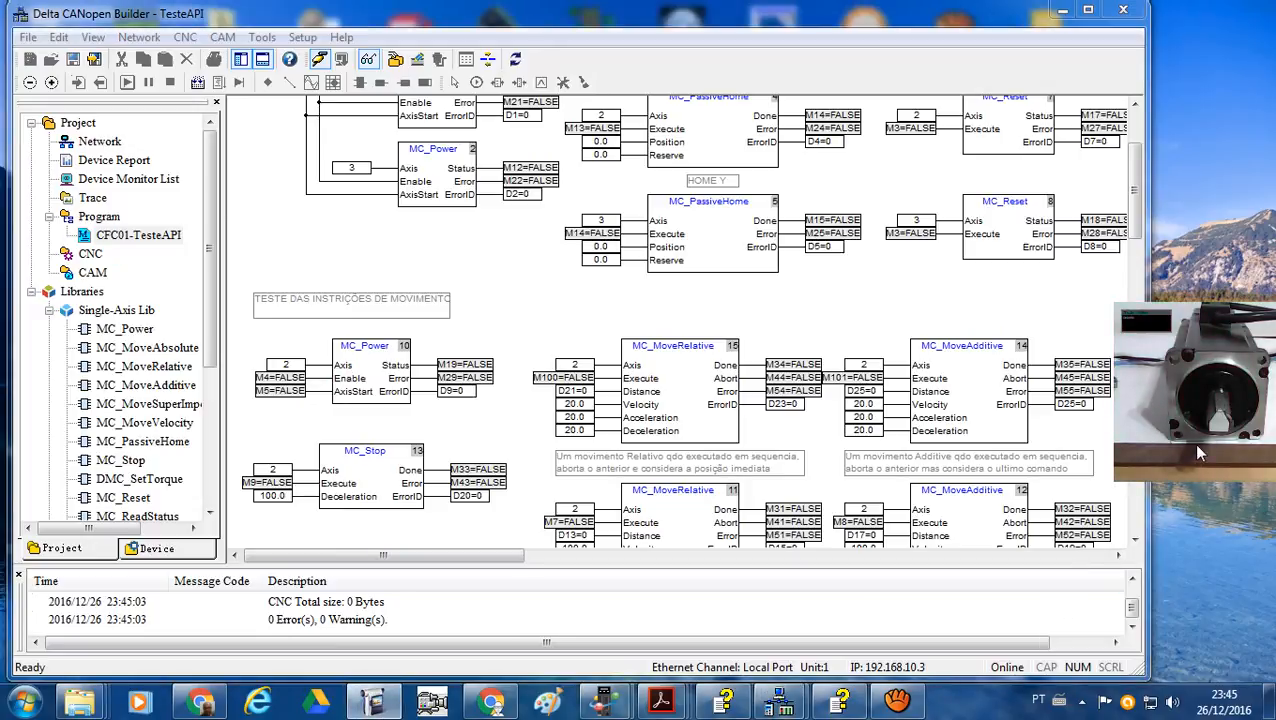
click(862, 622)
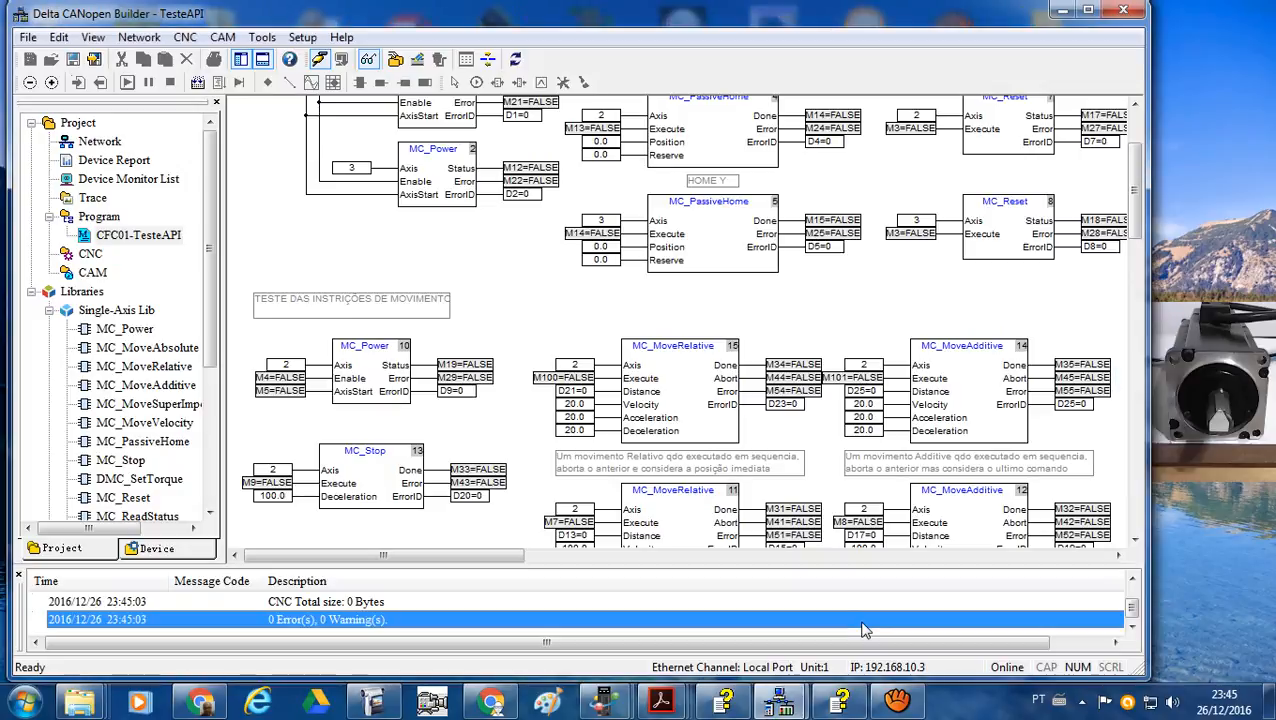
click(538, 300)
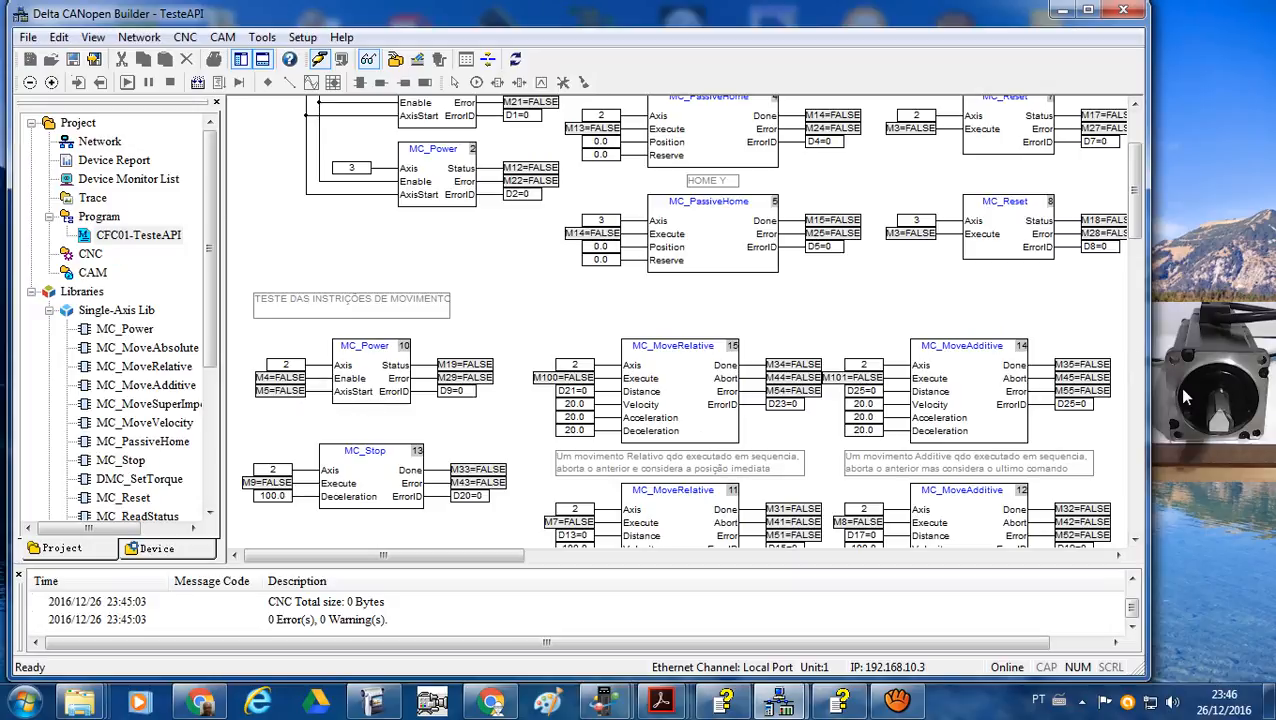
- Set M5 (AxisStart) and M4 (Enable) on at MC_Power block 10 in the movement test section
right_click(299, 395)
click(350, 405)
right_click(302, 390)
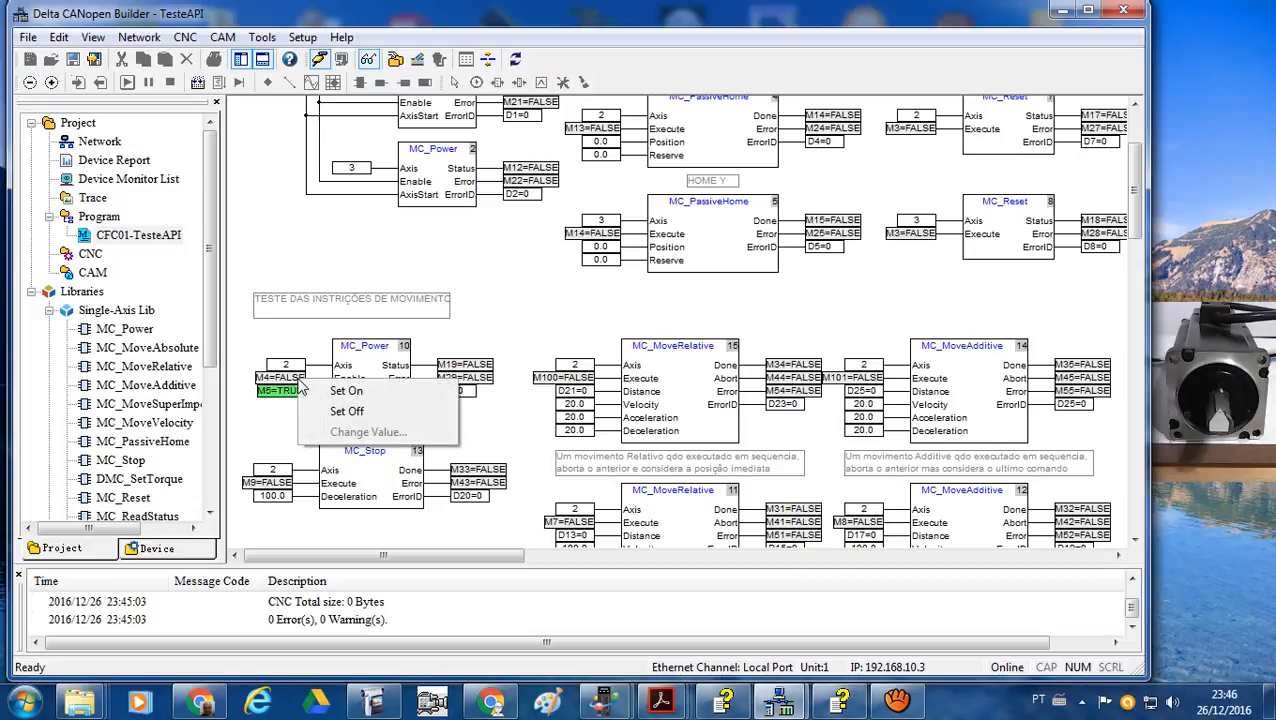
click(342, 391)
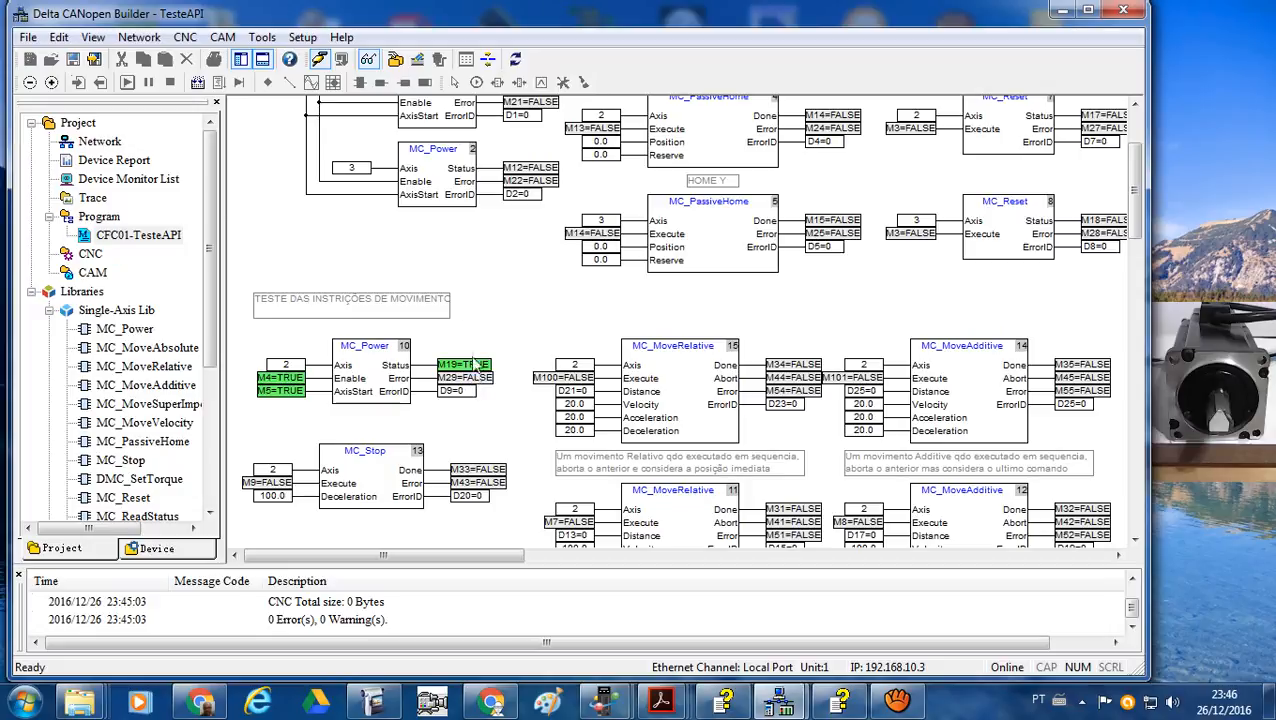
- Open the state options for the M5 AxisStart input of MC_Power block 10
scroll(467, 310, up, 3)
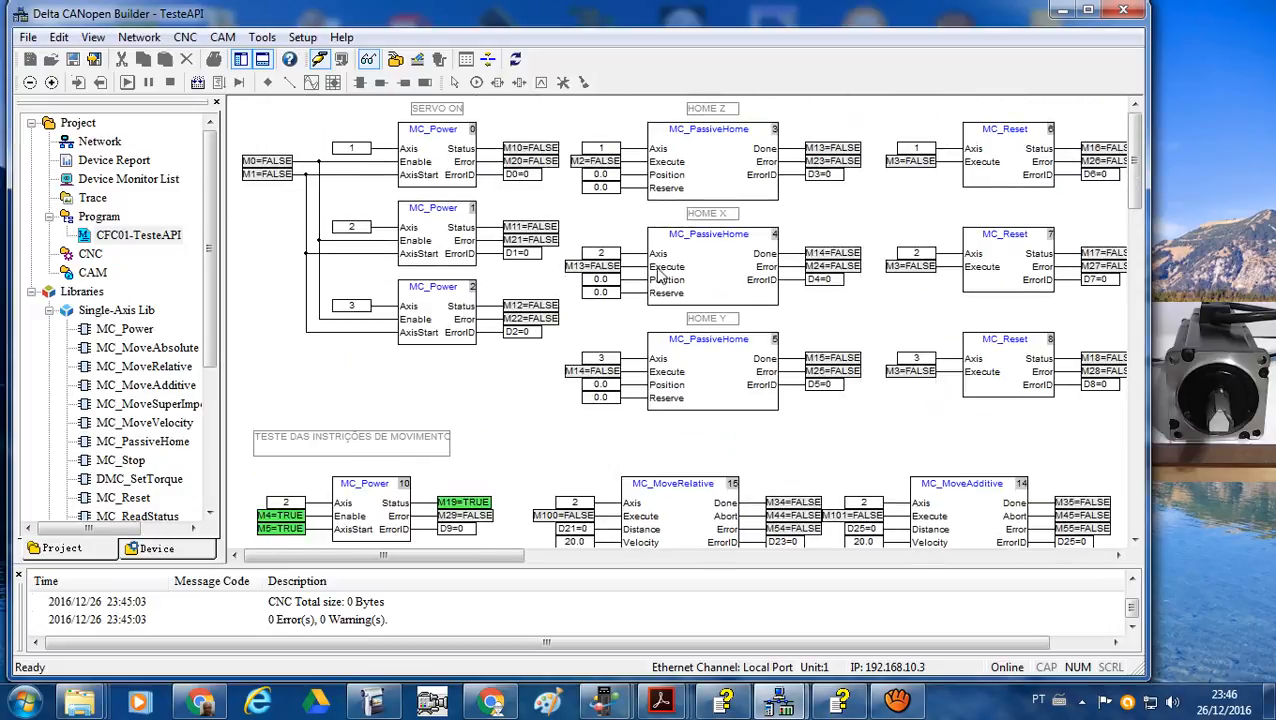
scroll(658, 287, down, 5)
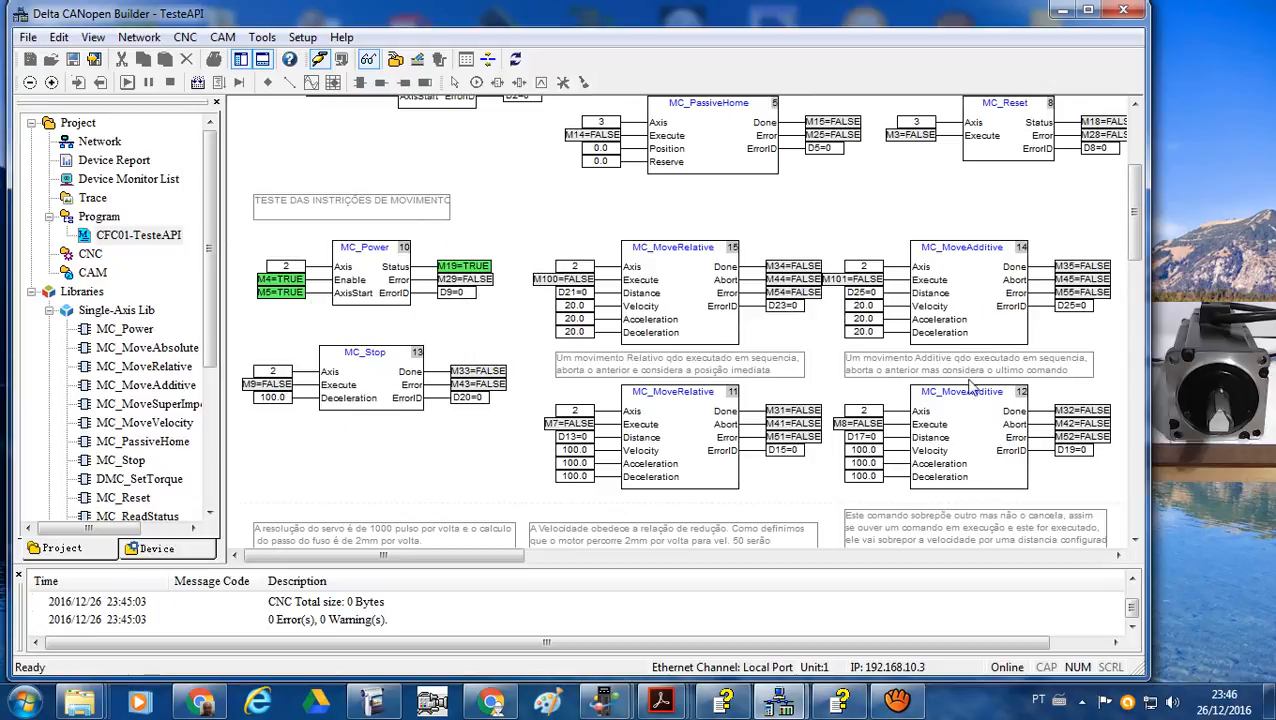
right_click(308, 290)
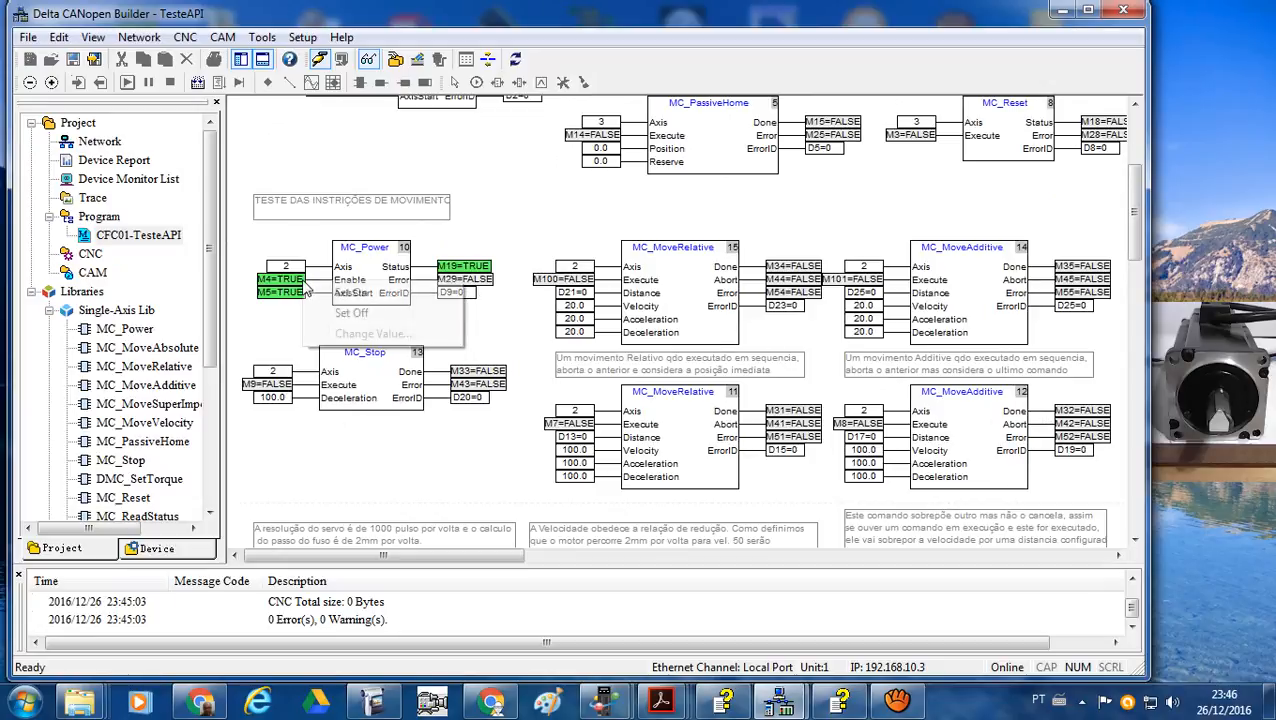